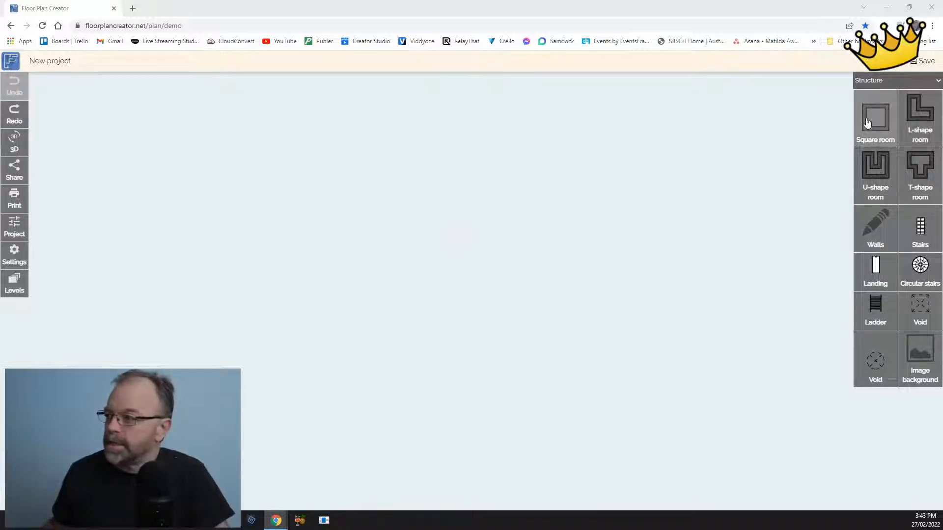
Add a 400 x 400 cm square room to the empty plan and view its room settings without changing them
left_click_drag(873, 118, 509, 286)
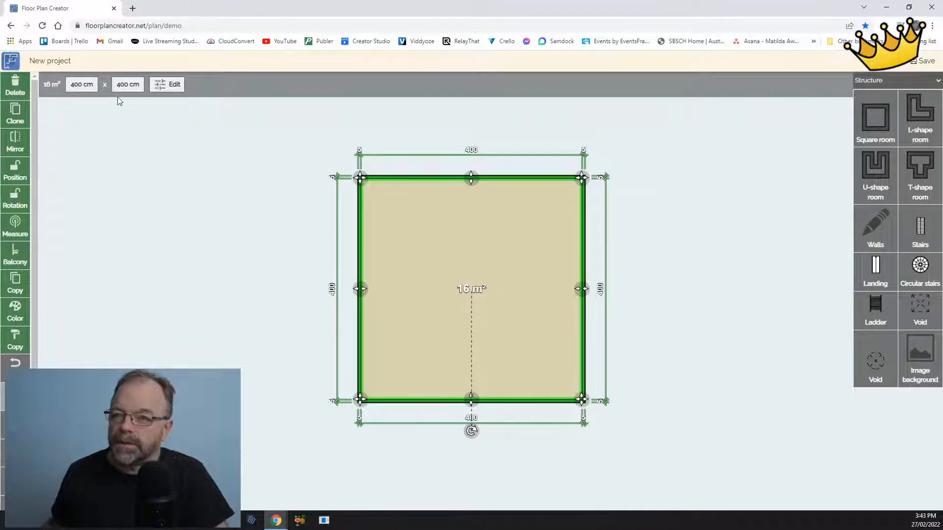
left_click(167, 84)
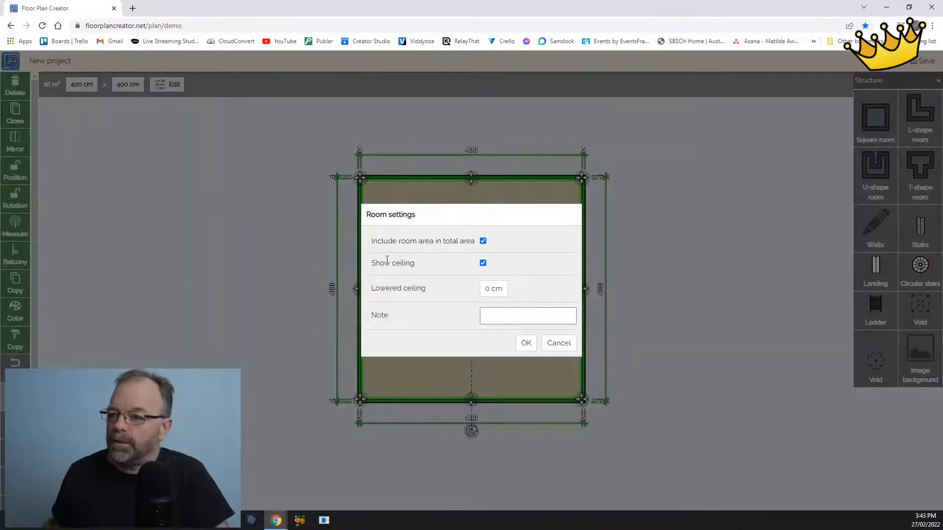
left_click(549, 344)
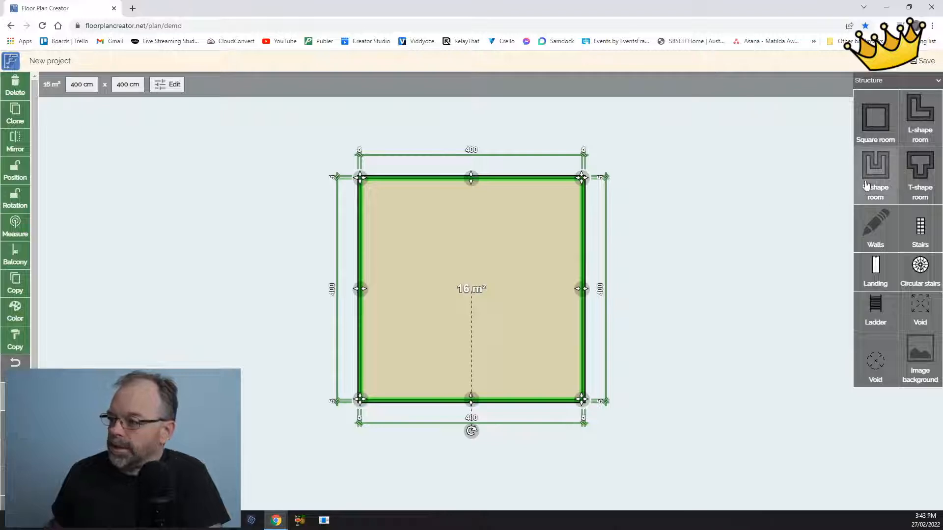
Draw a horizontal internal wall about 183 cm long in the room's upper half, and delete it
left_click(877, 232)
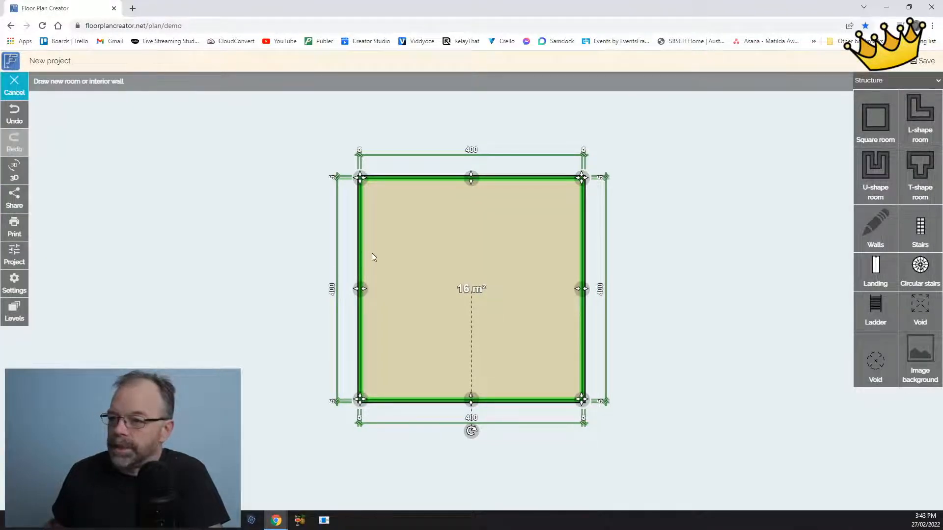
left_click_drag(462, 257, 467, 255)
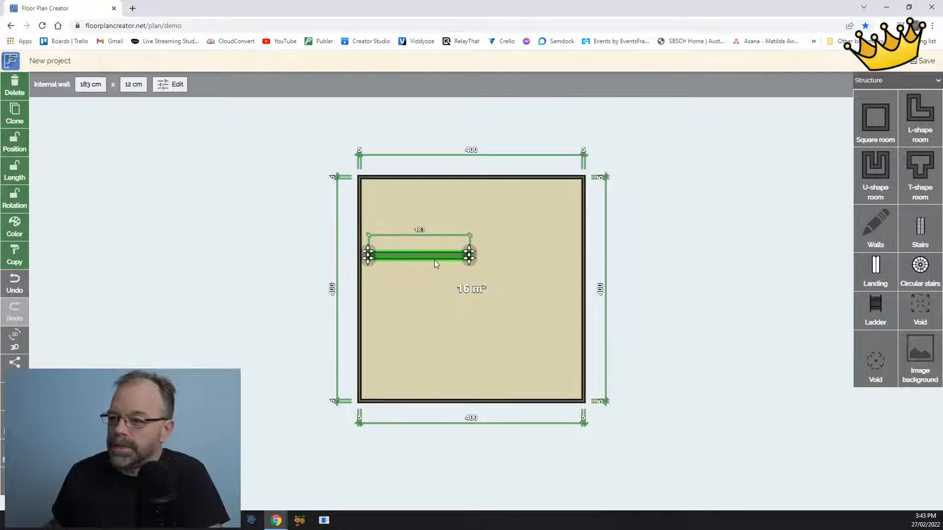
key("Delete")
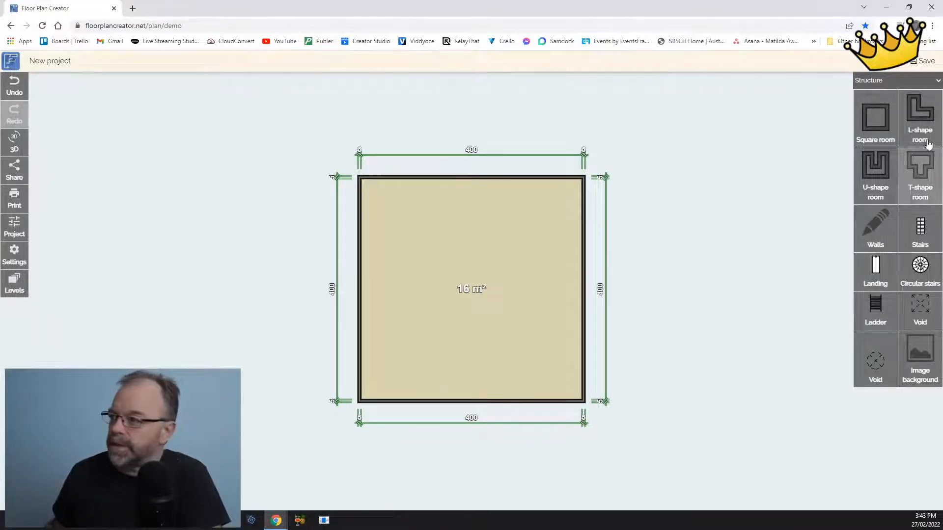
Try an 80 cm door in the room's upper wall, about 229 cm from its left end, and delete it
left_click(938, 82)
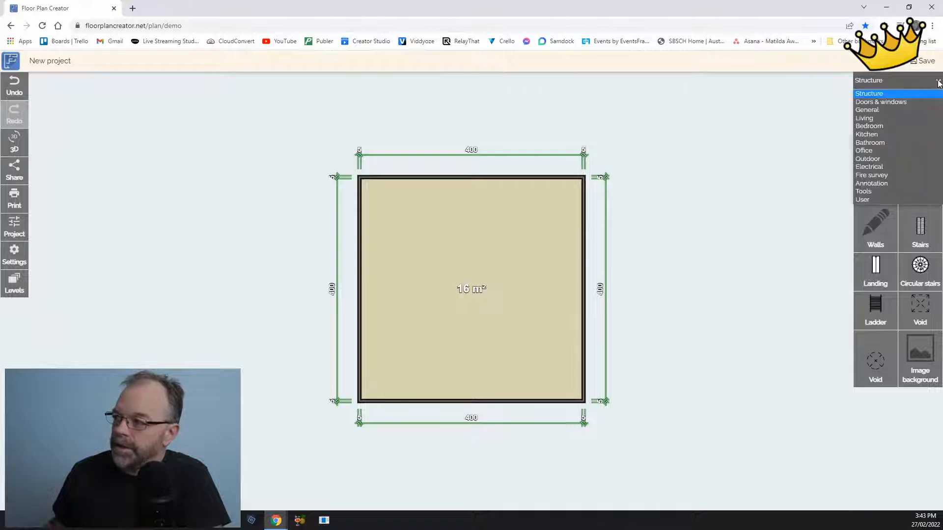
left_click(876, 109)
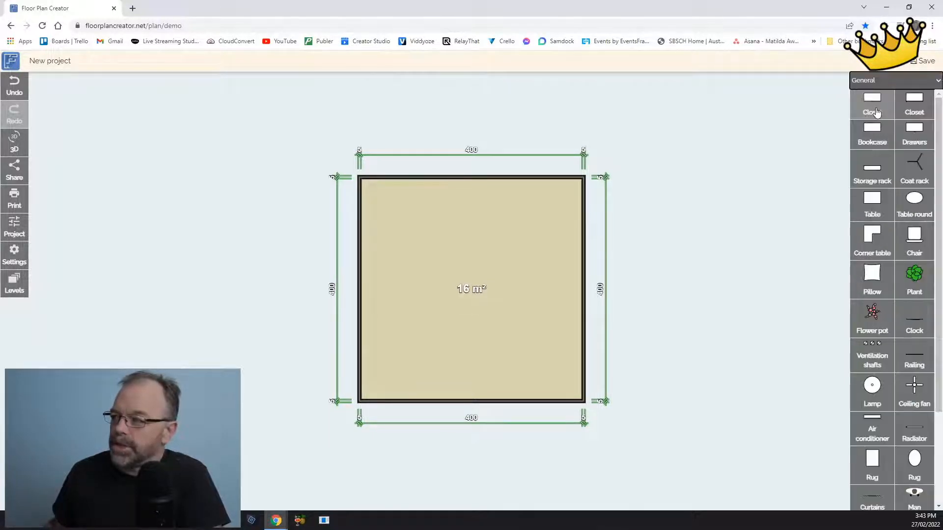
left_click(935, 81)
left_click(904, 102)
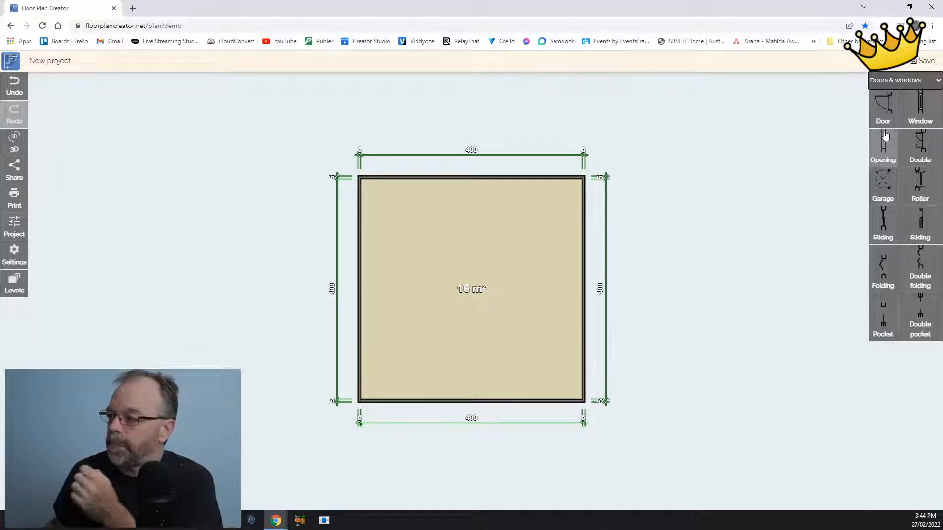
left_click_drag(883, 107, 540, 186)
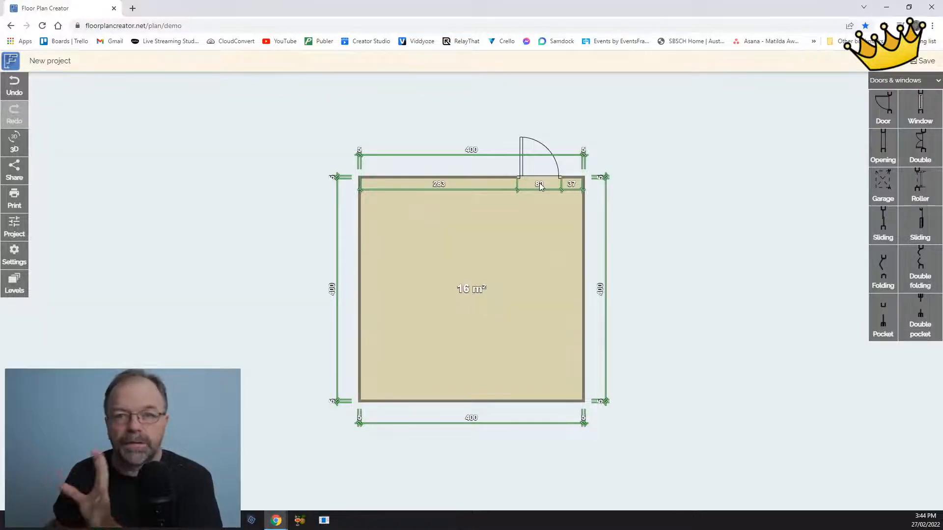
left_click_drag(539, 183, 509, 164)
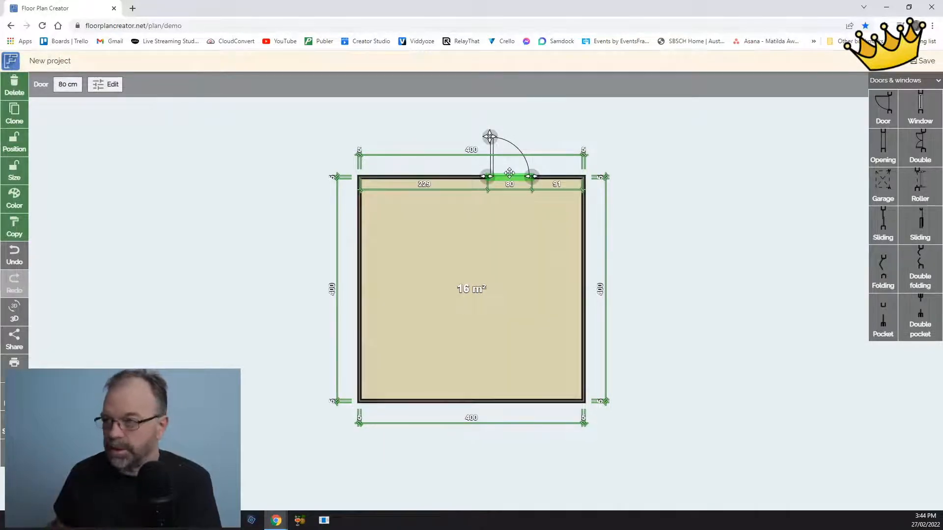
key("Delete")
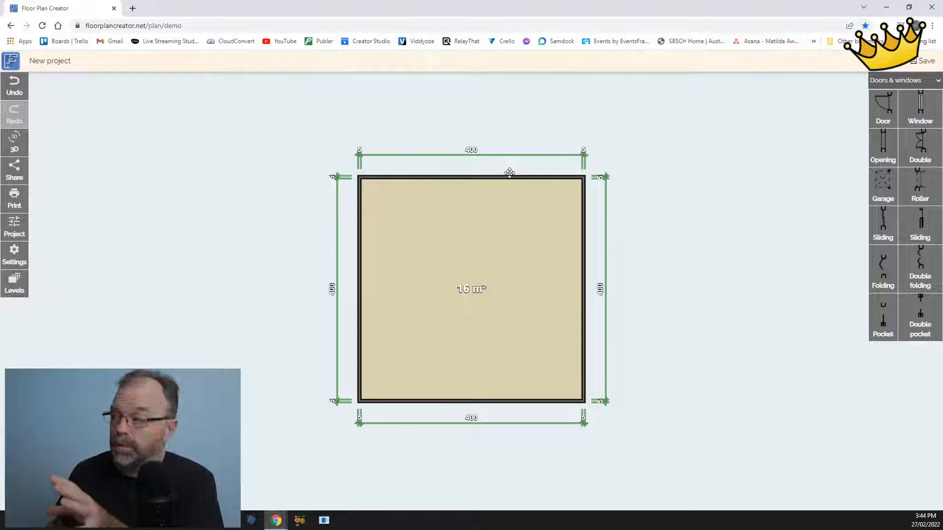
Place a 250 x 250 cm corner sofa from the Living objects in the middle of the room
left_click(921, 81)
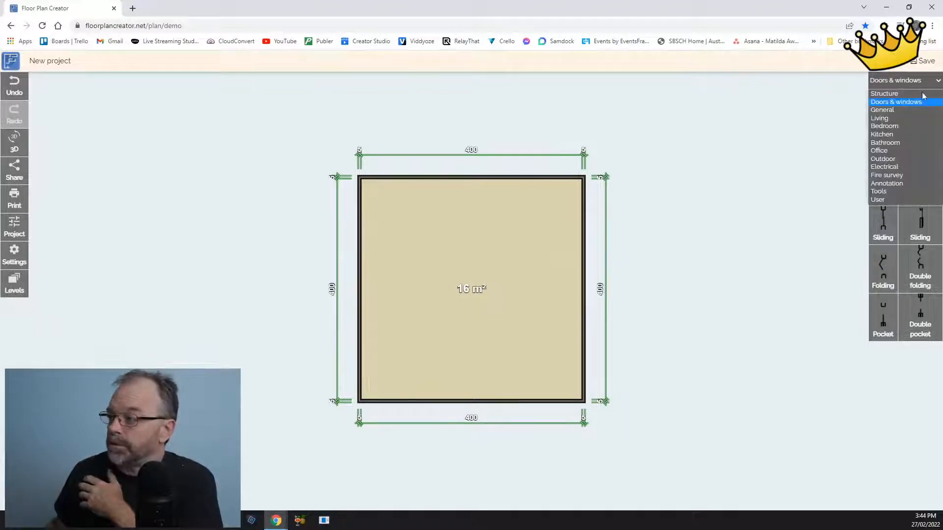
left_click(879, 119)
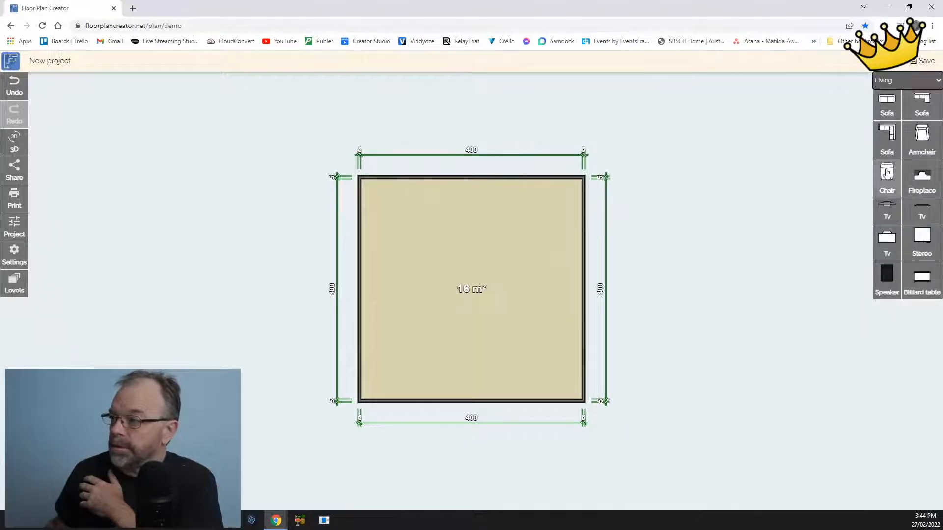
left_click_drag(887, 133, 448, 293)
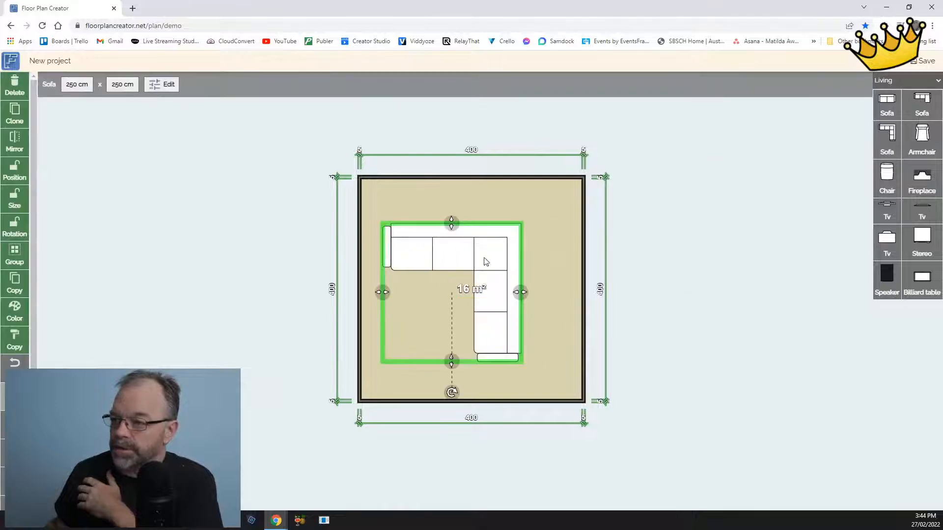
Resize the sofa to about 224 x 79 cm near the room's upper wall, and delete it
left_click_drag(451, 225, 451, 293)
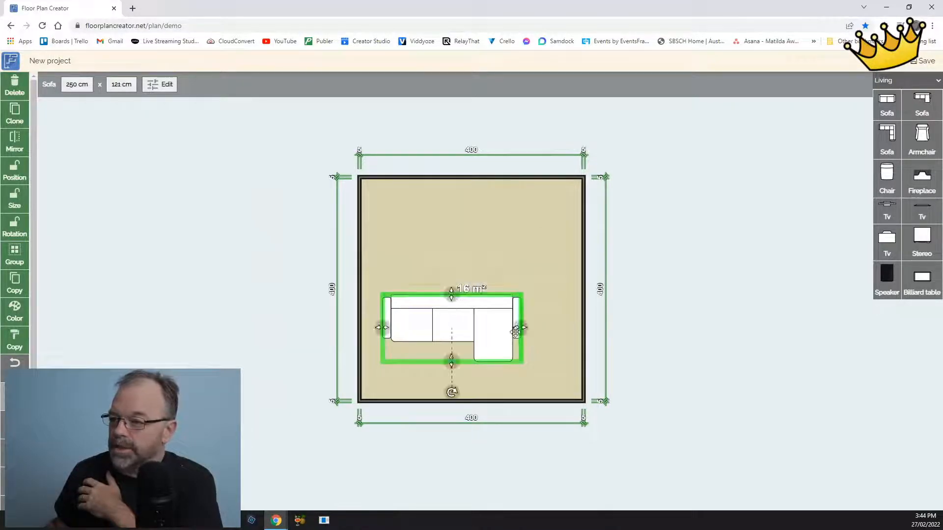
left_click_drag(521, 327, 506, 254)
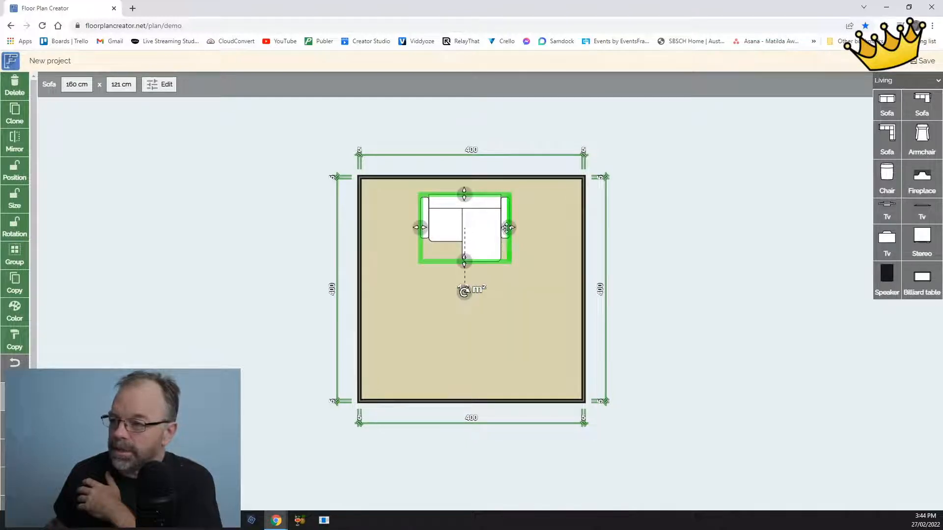
left_click_drag(507, 228, 544, 227)
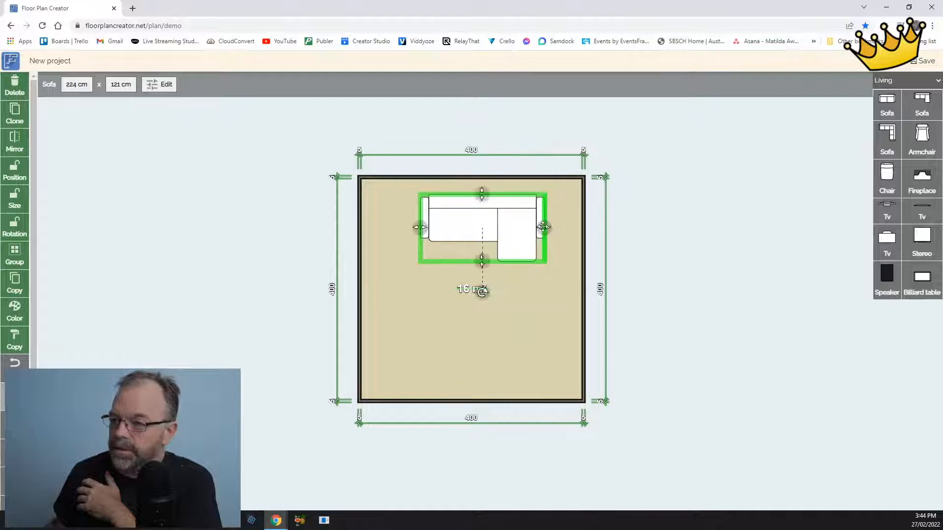
left_click_drag(482, 195, 482, 217)
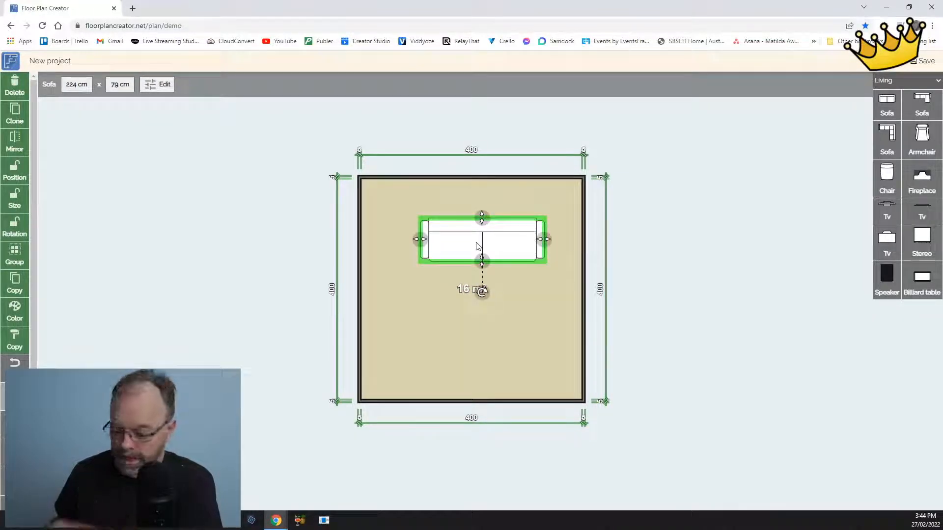
key("Delete")
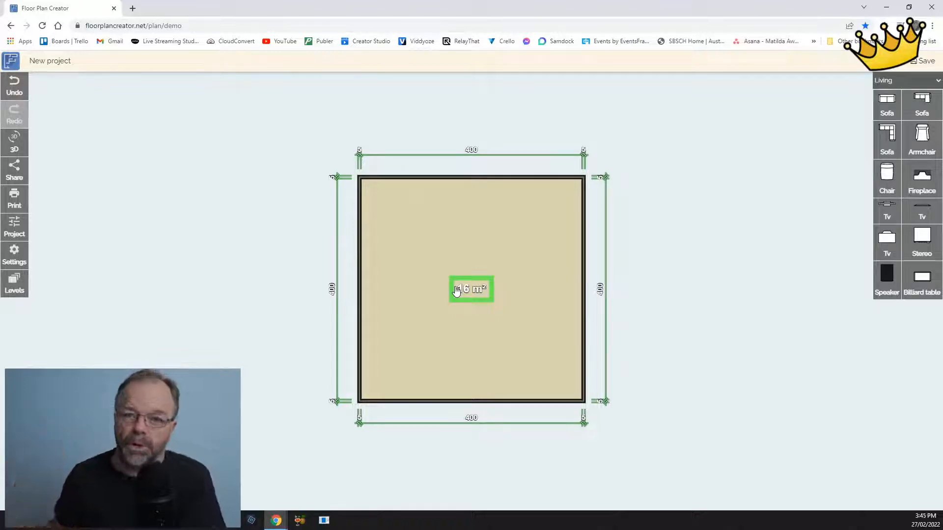
Look through the Bedroom, Kitchen, Bathroom, Office, Outdoor and Electrical object categories
left_click(933, 82)
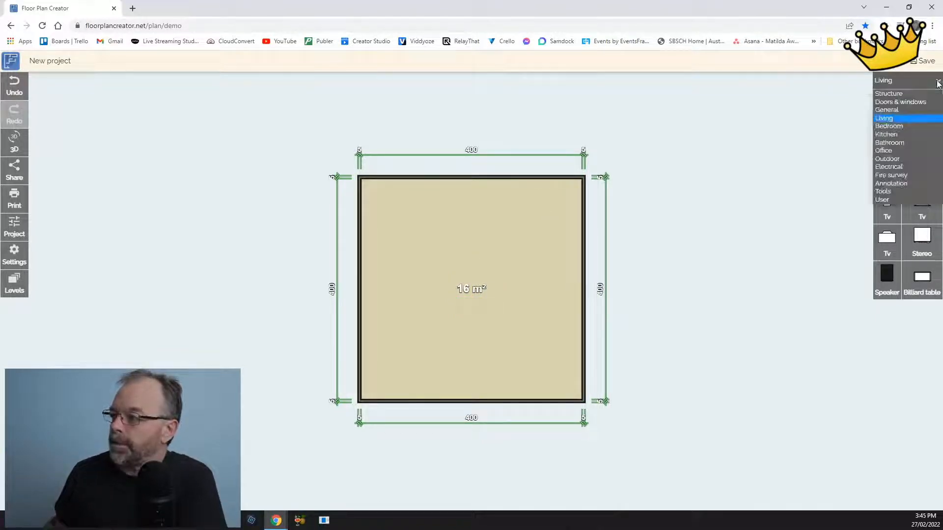
left_click(888, 126)
left_click(938, 81)
left_click(907, 135)
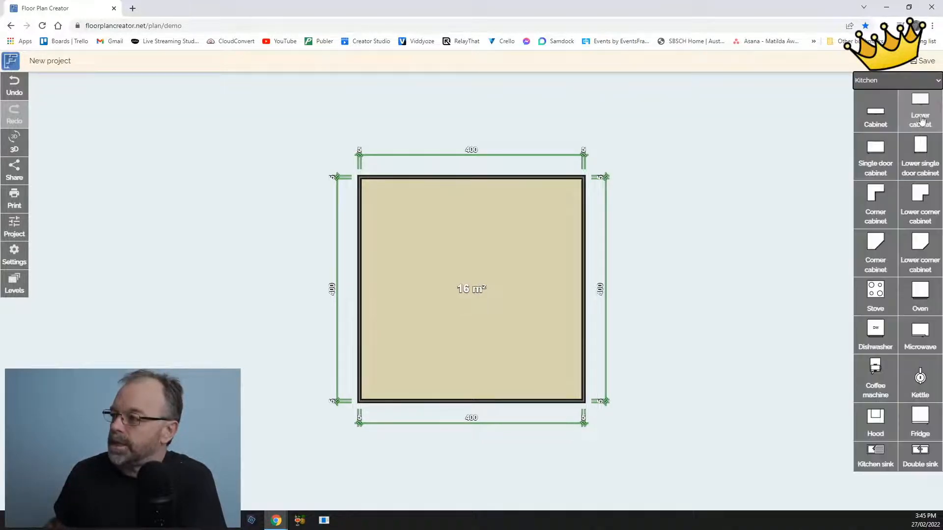
left_click(938, 81)
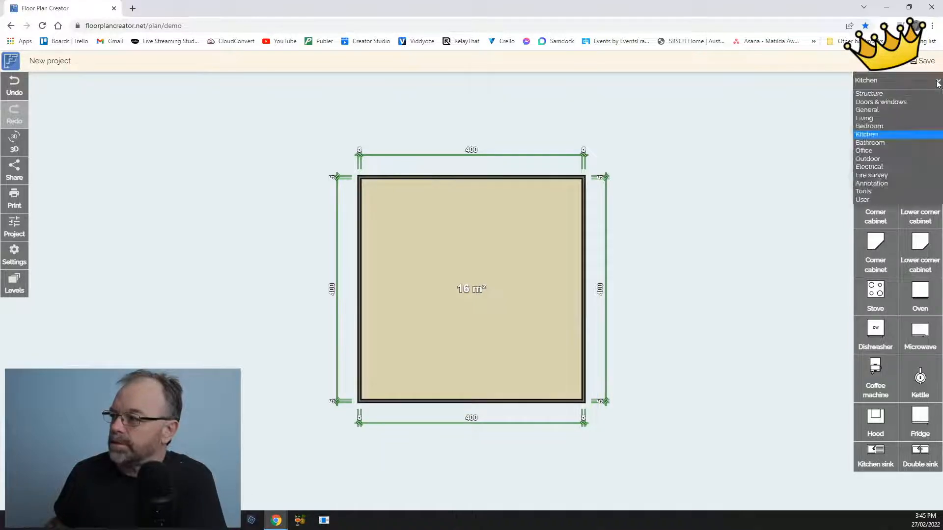
left_click(876, 134)
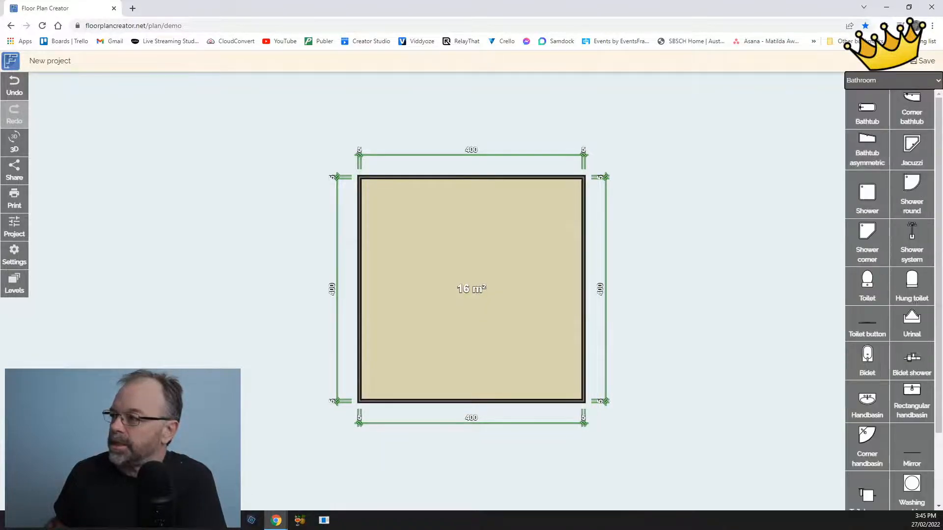
left_click(938, 81)
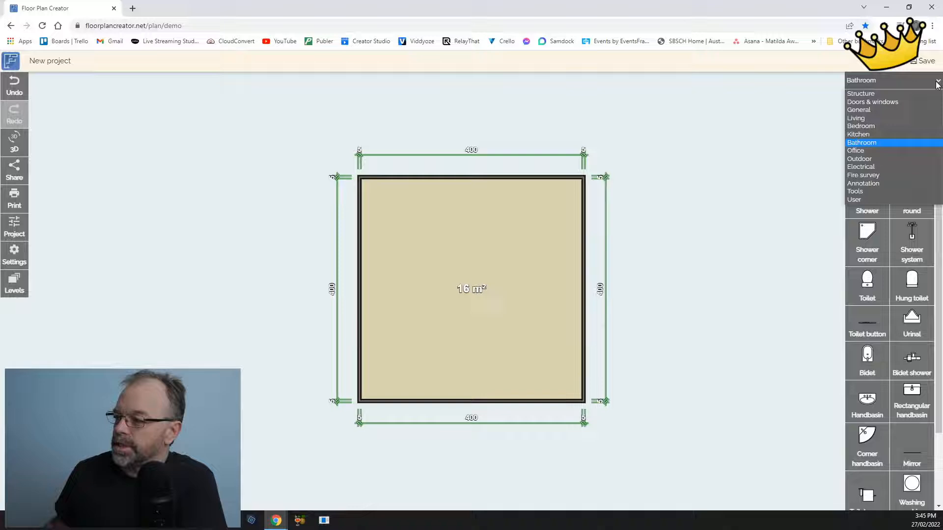
left_click(893, 143)
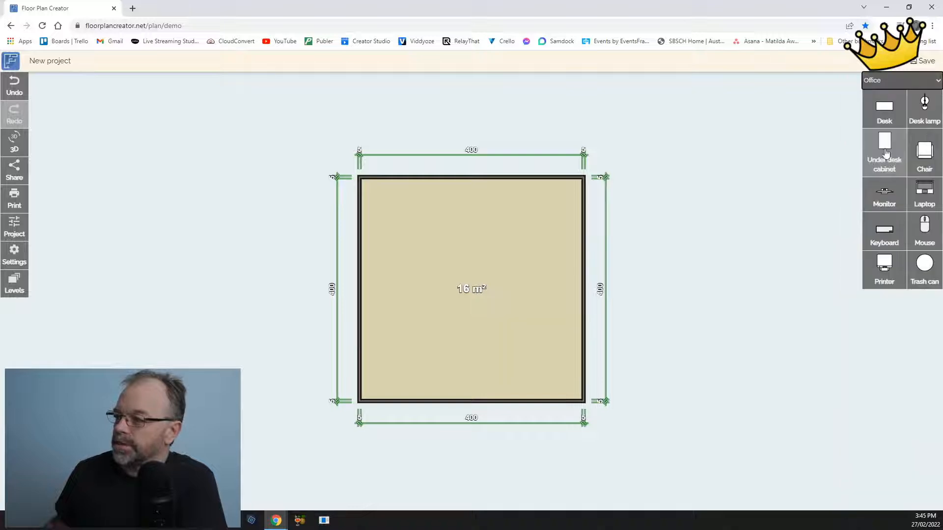
left_click(938, 81)
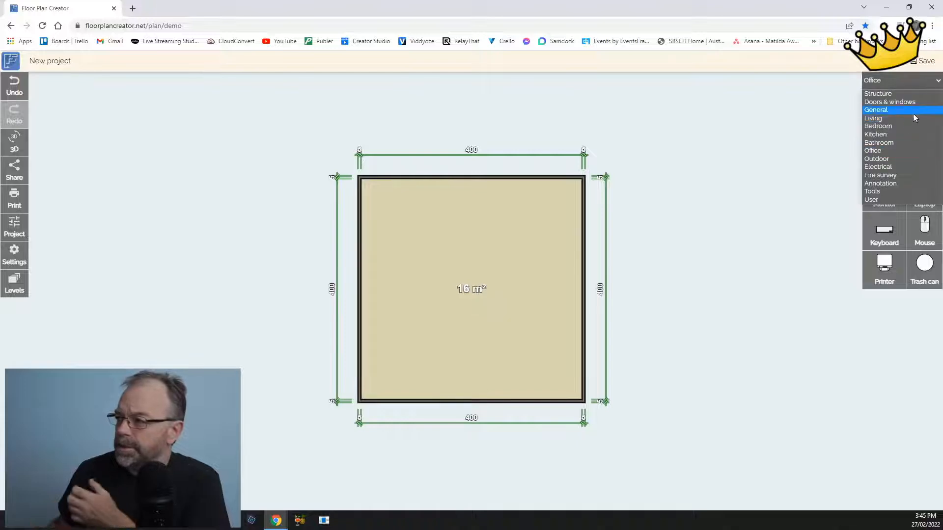
left_click(877, 159)
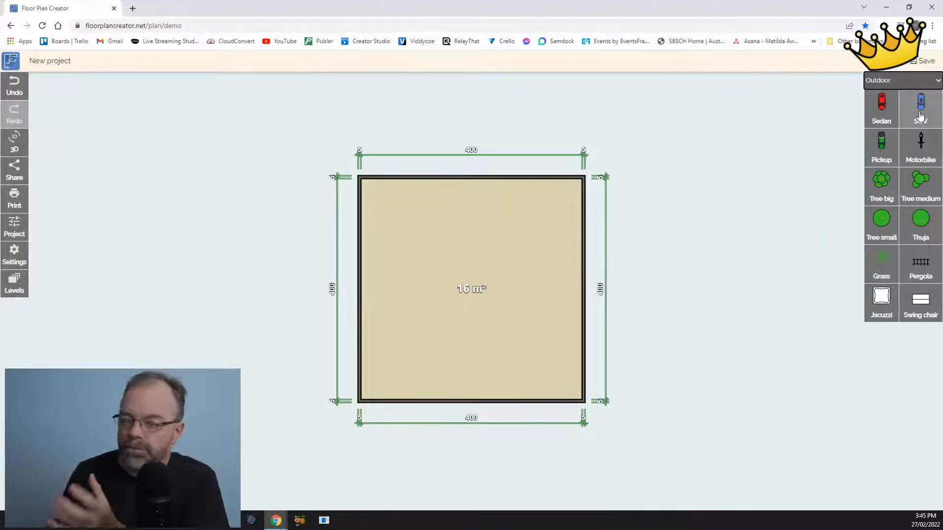
left_click(937, 83)
left_click(897, 166)
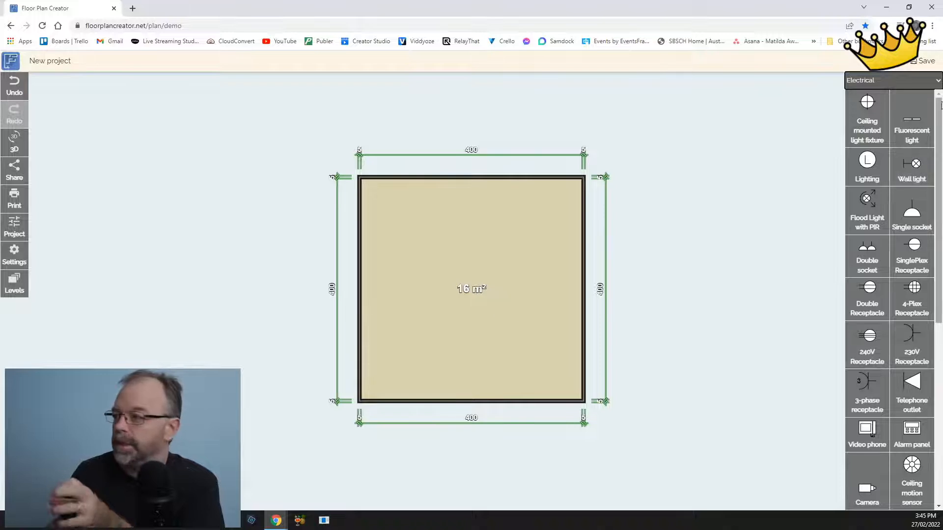
Add a plain text annotation reading "Label" inside the room, above the area text
left_click(889, 80)
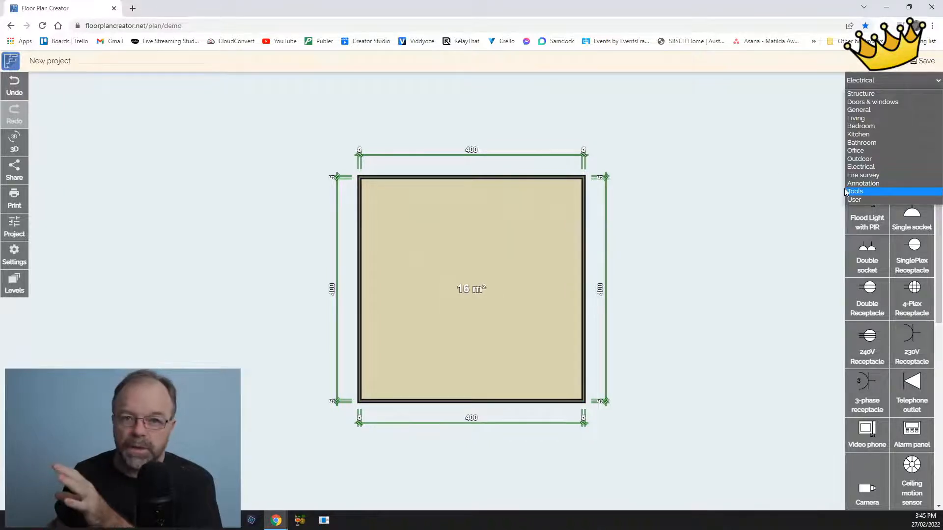
left_click(860, 186)
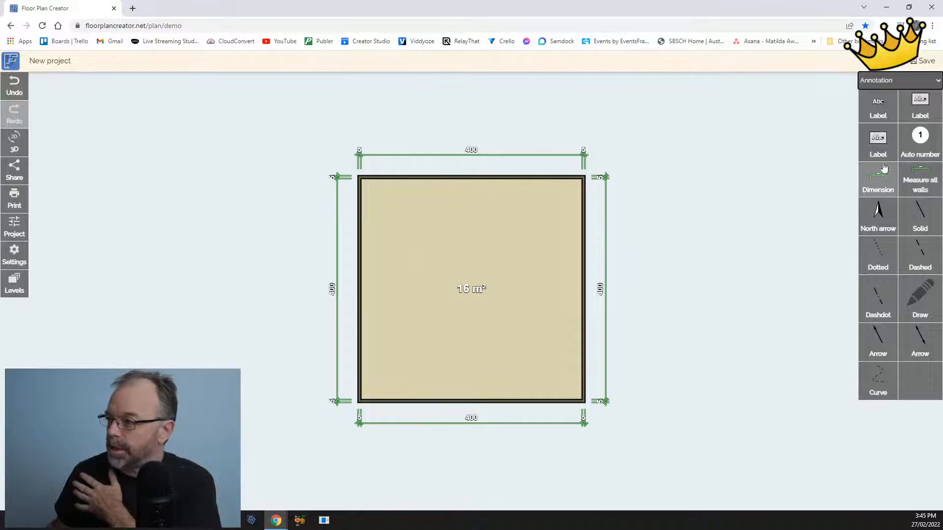
left_click(883, 113)
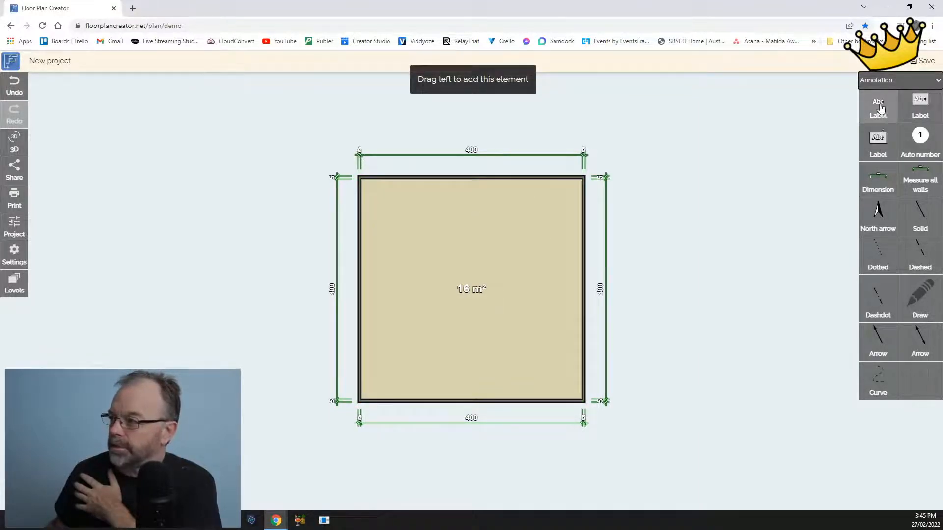
left_click_drag(882, 108, 446, 220)
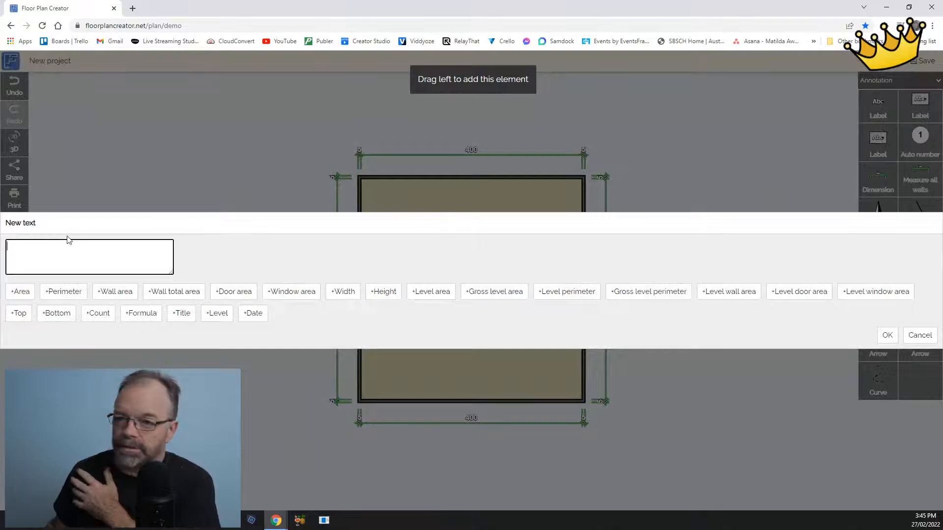
type("Label")
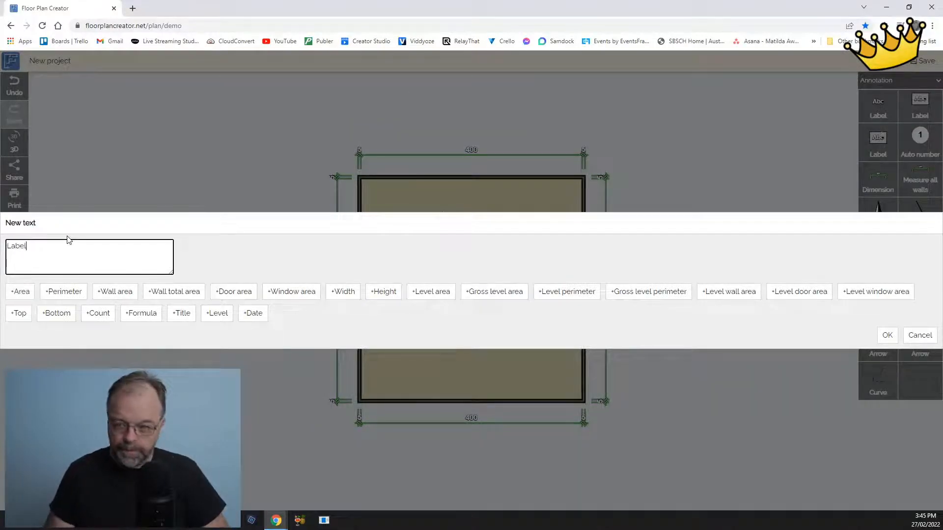
left_click(888, 335)
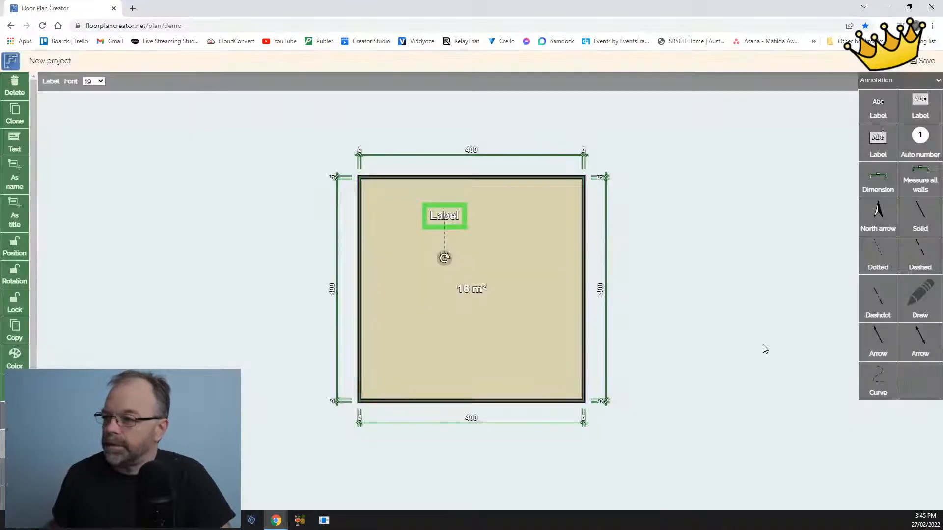
Delete the "Label" text annotation from the room
mouse_move(453, 222)
left_mouse_down()
mouse_move(480, 222)
mouse_move(484, 236)
left_mouse_up()
key("Delete")
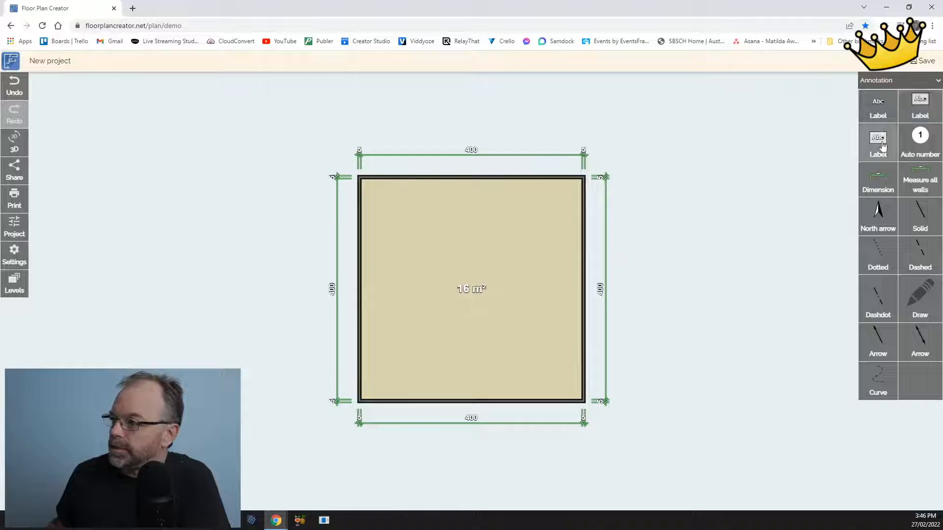
Place a dimension line inside the room from the left wall, stretch it to the opposite wall, and shorten it to about 246 cm
left_click(882, 181)
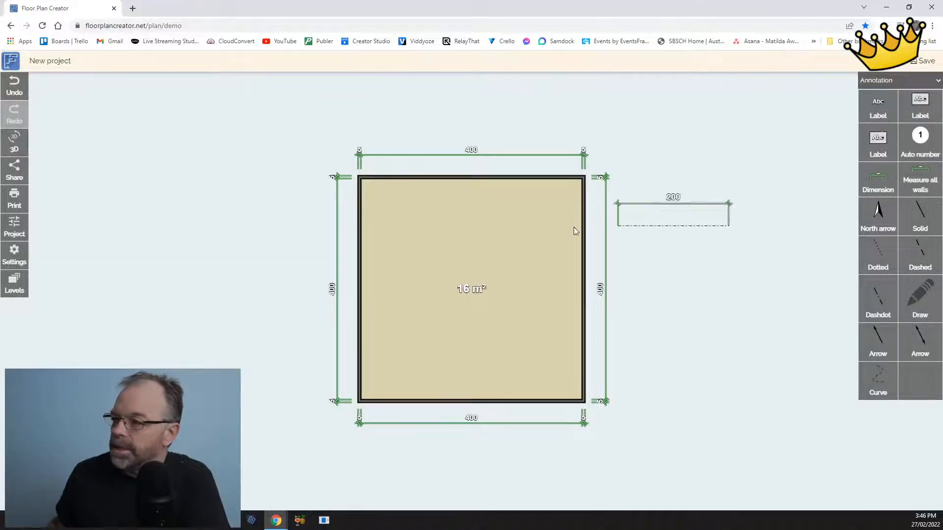
left_click(420, 225)
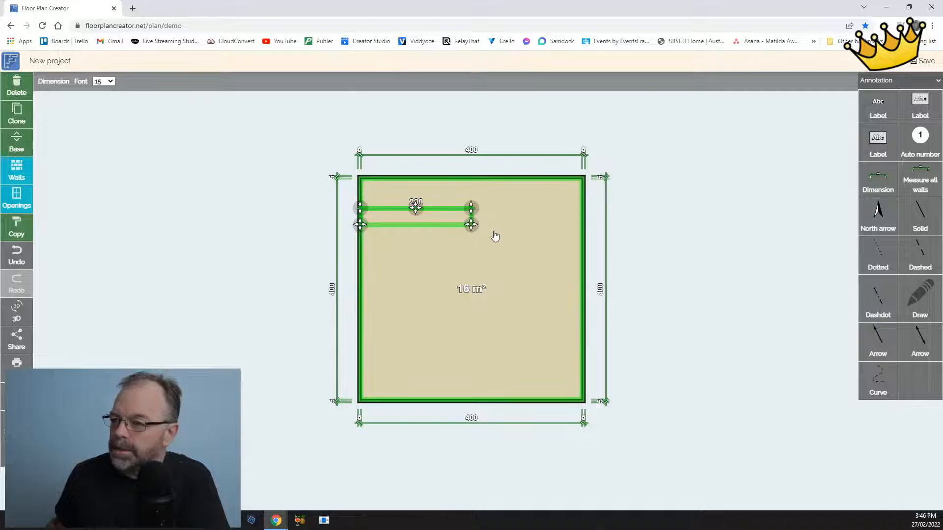
left_click_drag(472, 224, 539, 233)
left_click_drag(570, 236, 582, 225)
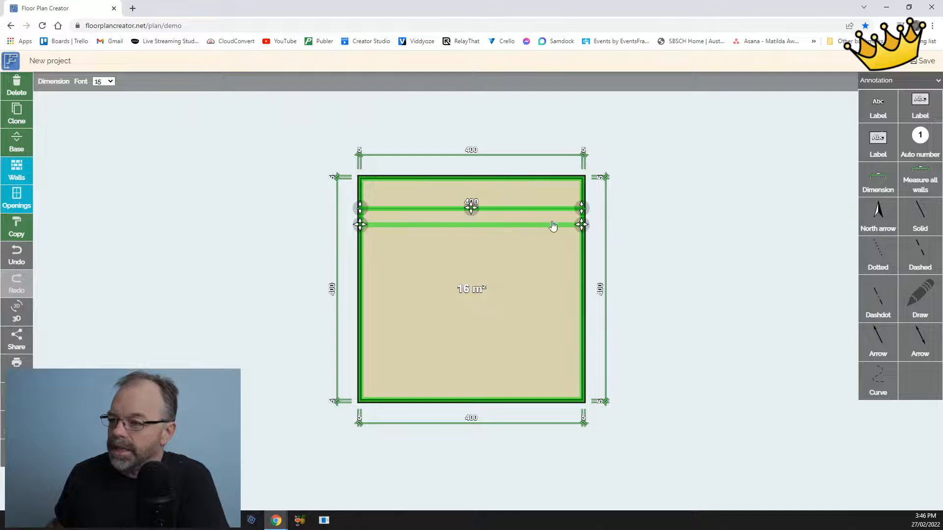
left_click_drag(569, 209, 491, 219)
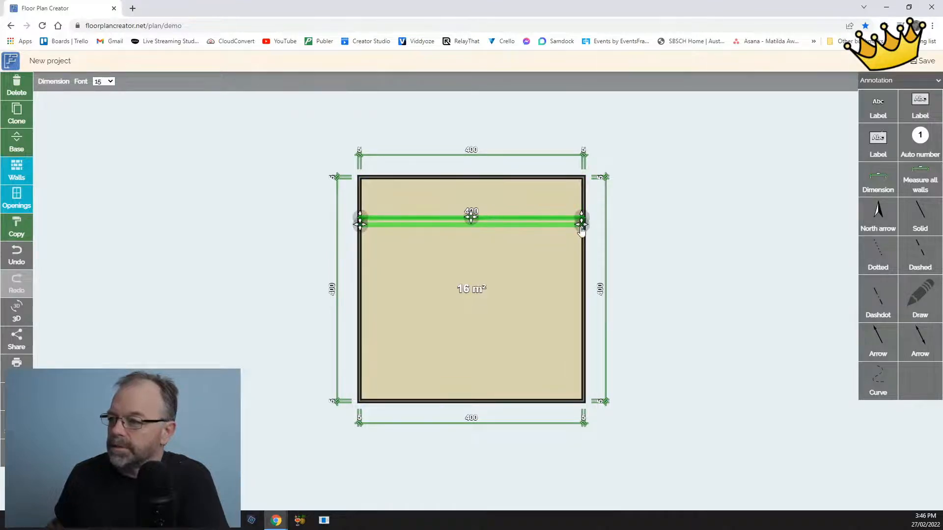
left_click_drag(581, 225, 496, 224)
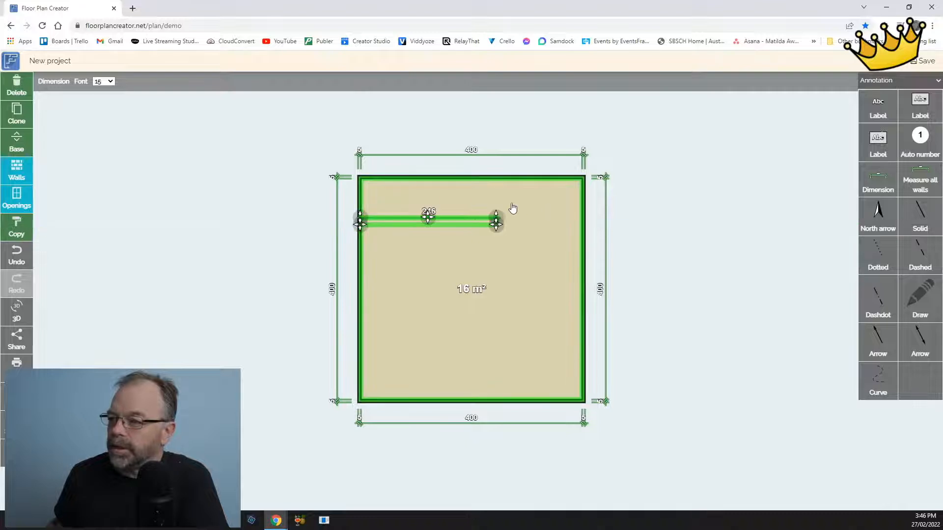
Draw a vertical internal wall about 240 cm long and 12 cm thick, running down from the room's upper wall near its right end
left_click(918, 80)
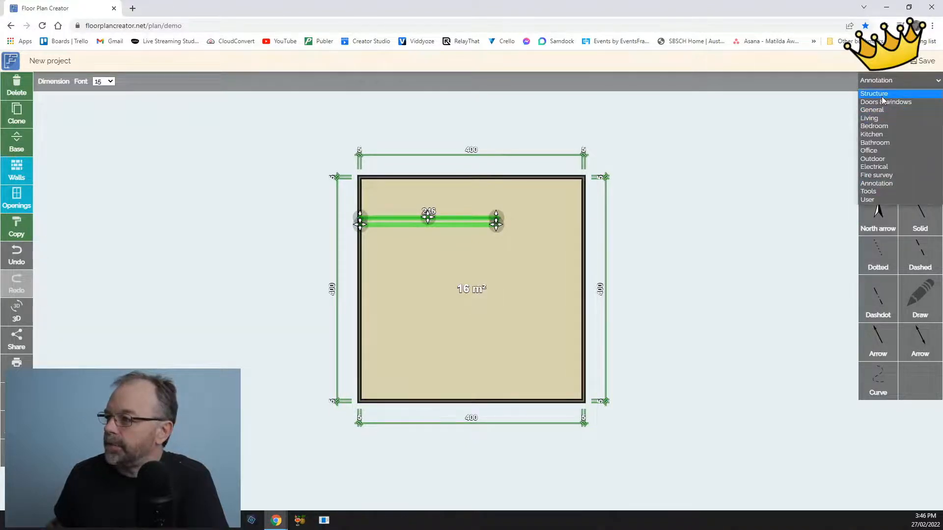
left_click(918, 94)
left_click(876, 228)
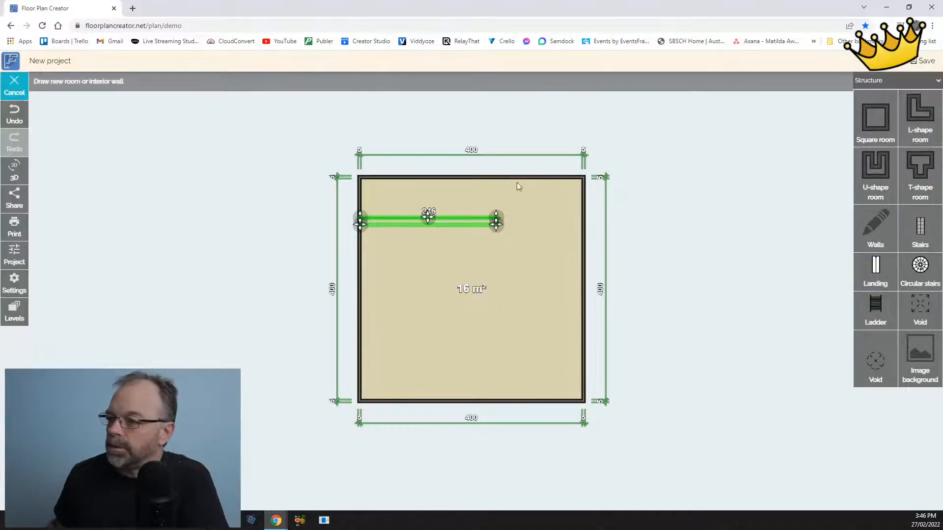
key("Escape")
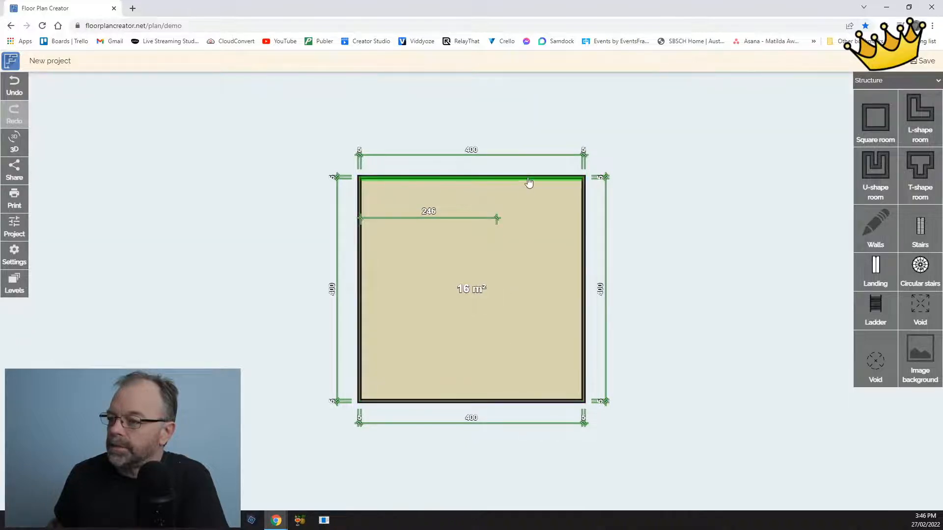
mouse_move(528, 179)
left_mouse_down()
mouse_move(529, 252)
mouse_move(537, 192)
mouse_move(536, 179)
mouse_move(535, 332)
mouse_move(521, 234)
mouse_move(532, 330)
left_mouse_up()
left_click(876, 229)
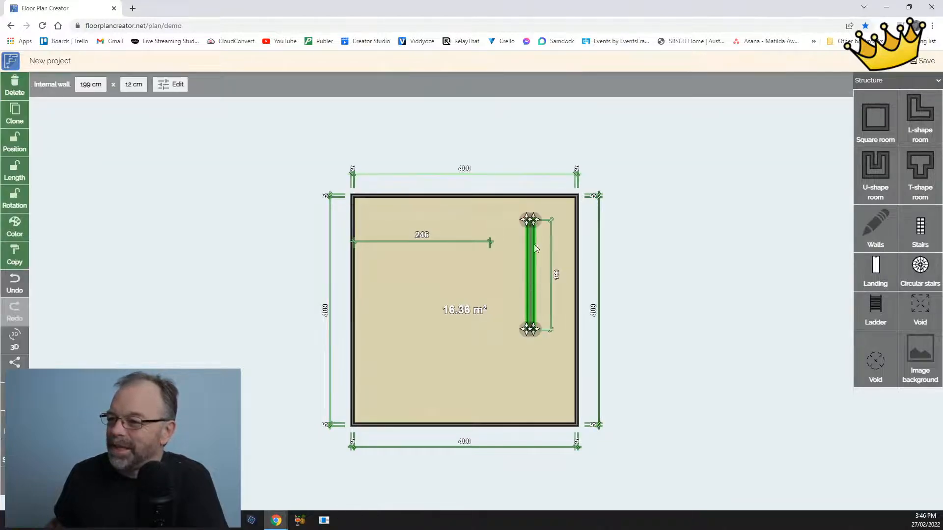
left_click_drag(530, 219, 531, 195)
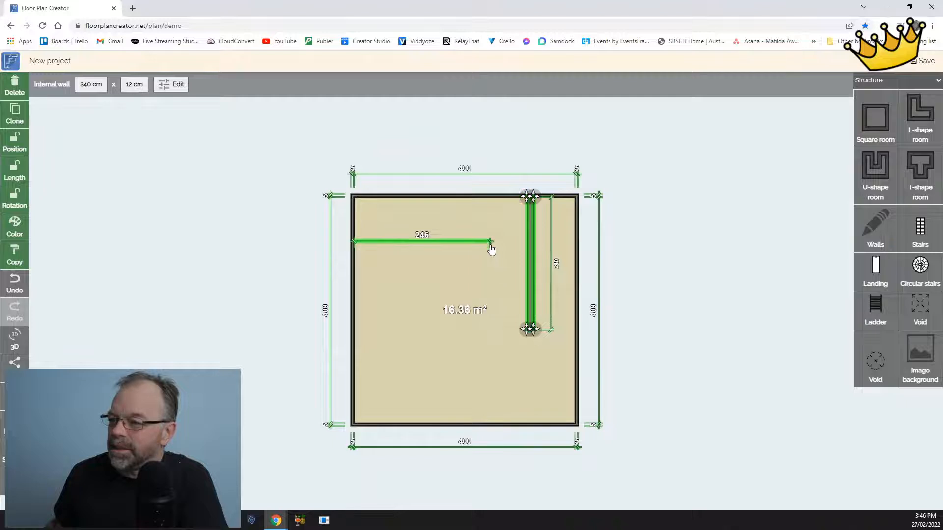
Extend the inside dimension line to 300 cm from the left wall and move the internal wall to its end
left_click(491, 250)
left_click_drag(490, 249, 527, 248)
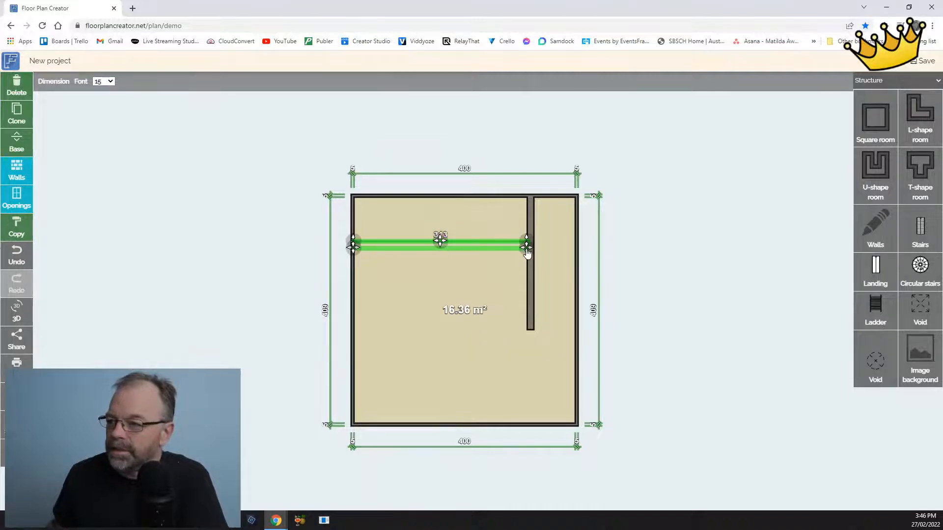
left_click_drag(526, 249, 512, 252)
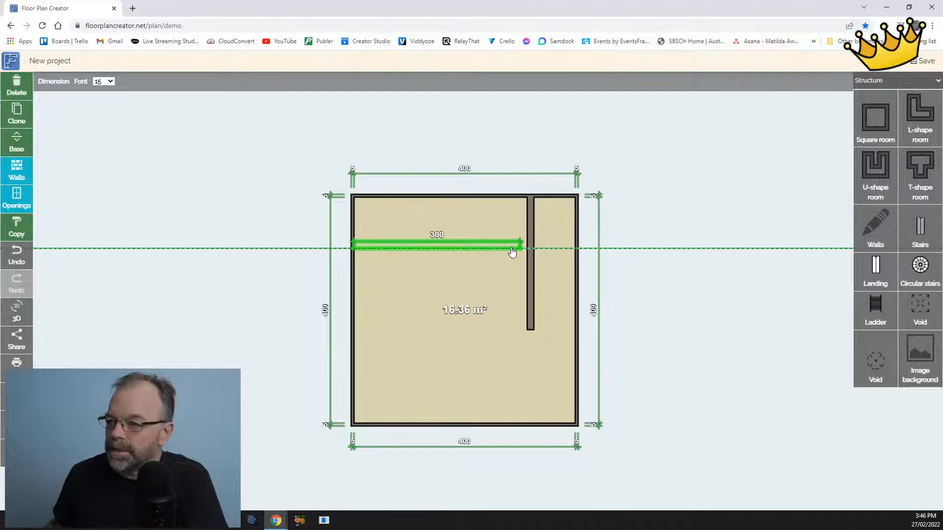
left_click(531, 267)
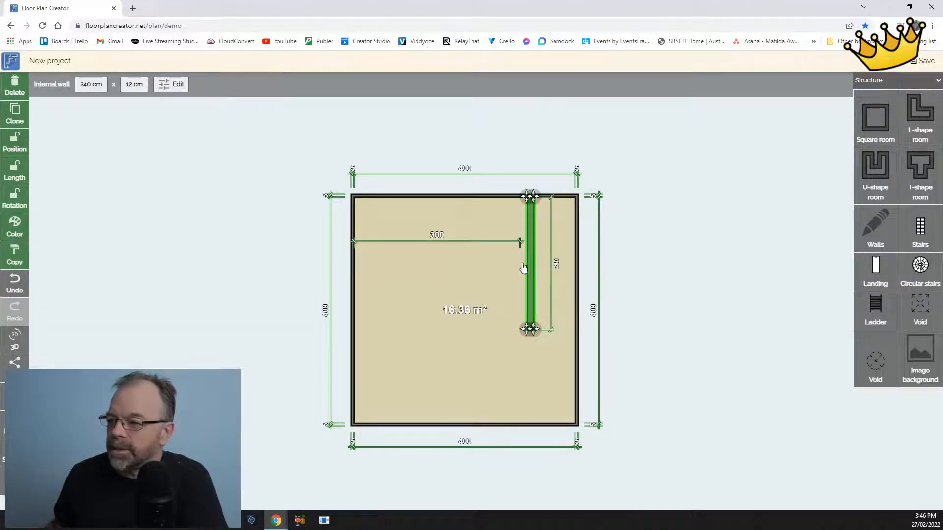
left_click_drag(535, 266, 533, 267)
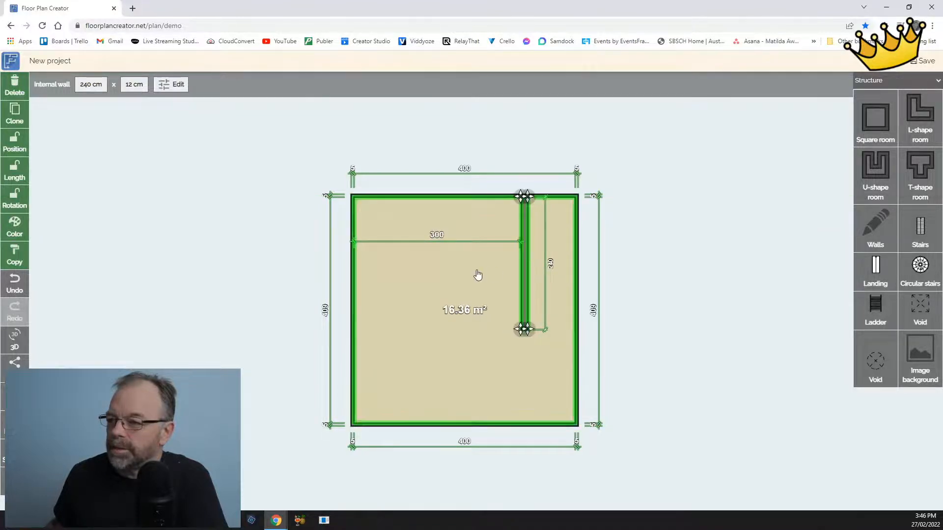
left_click(494, 267)
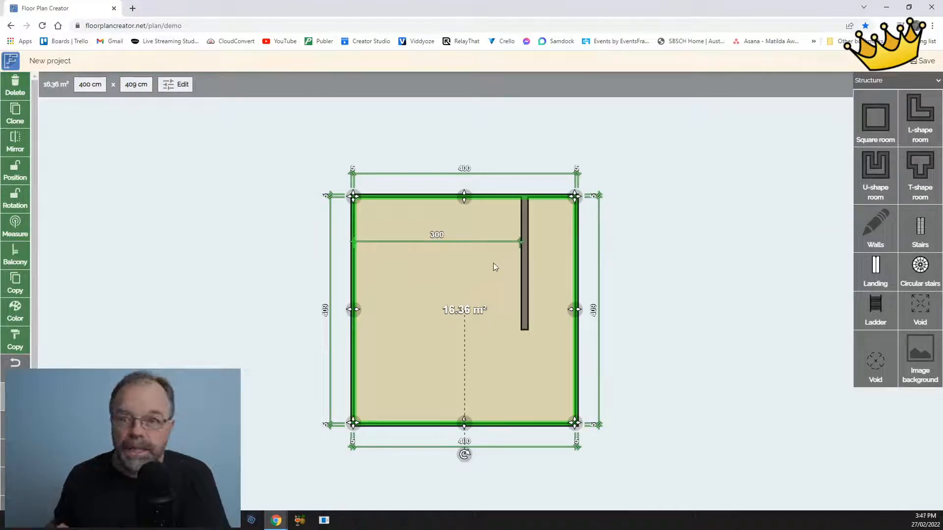
Delete the internal wall and the dimension line inside the room
left_click(524, 295)
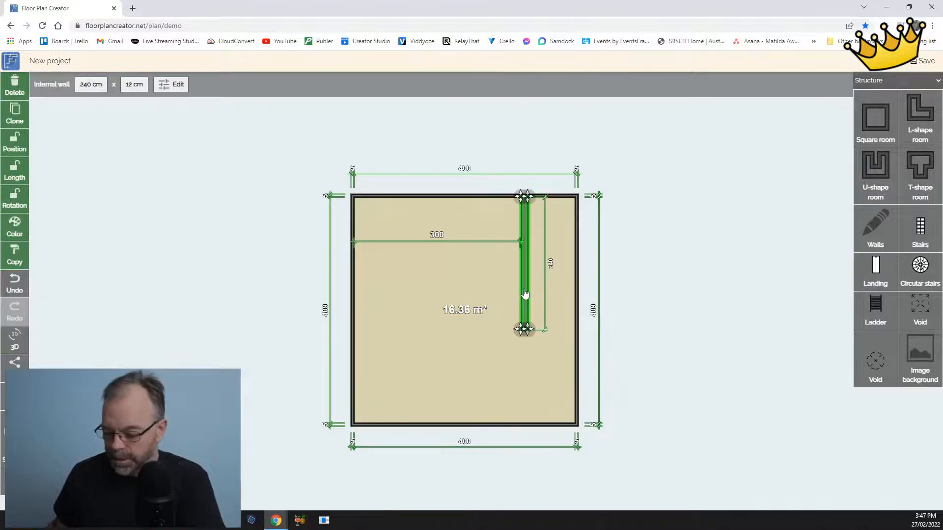
key("Delete")
left_click(486, 247)
key("Delete")
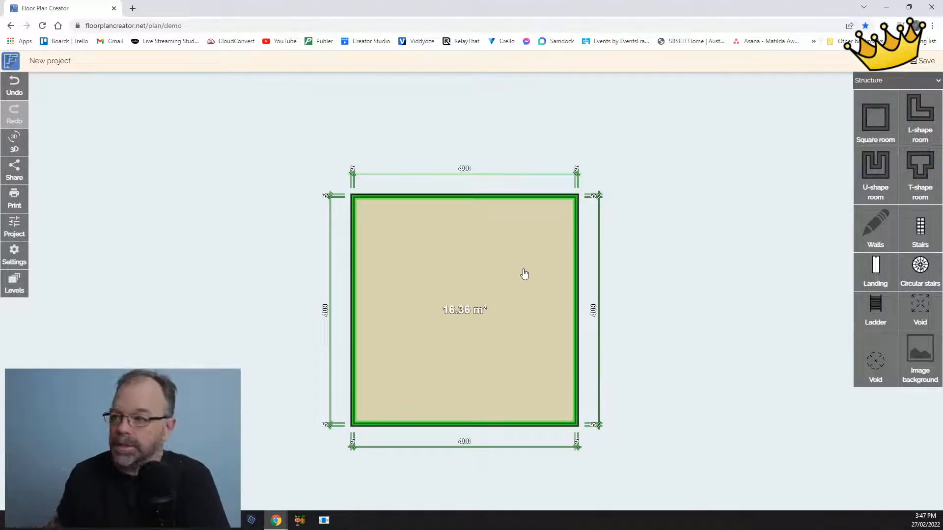
Move the room's lower wall up so that the room is about 132 cm deep
left_click(519, 196)
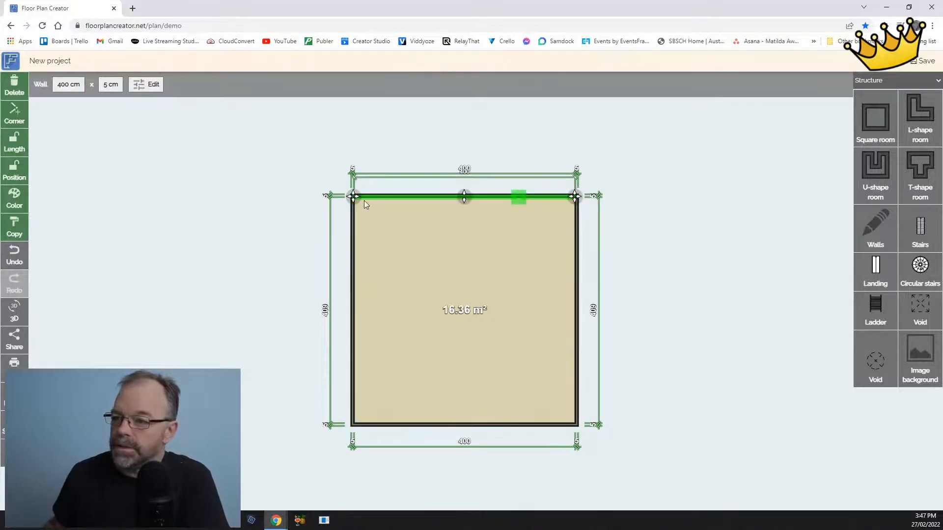
mouse_move(353, 197)
left_mouse_down()
mouse_move(404, 207)
mouse_move(403, 273)
mouse_move(358, 252)
mouse_move(540, 220)
mouse_move(379, 185)
mouse_move(354, 217)
mouse_move(421, 295)
mouse_move(433, 275)
mouse_move(347, 199)
mouse_move(361, 205)
left_mouse_up()
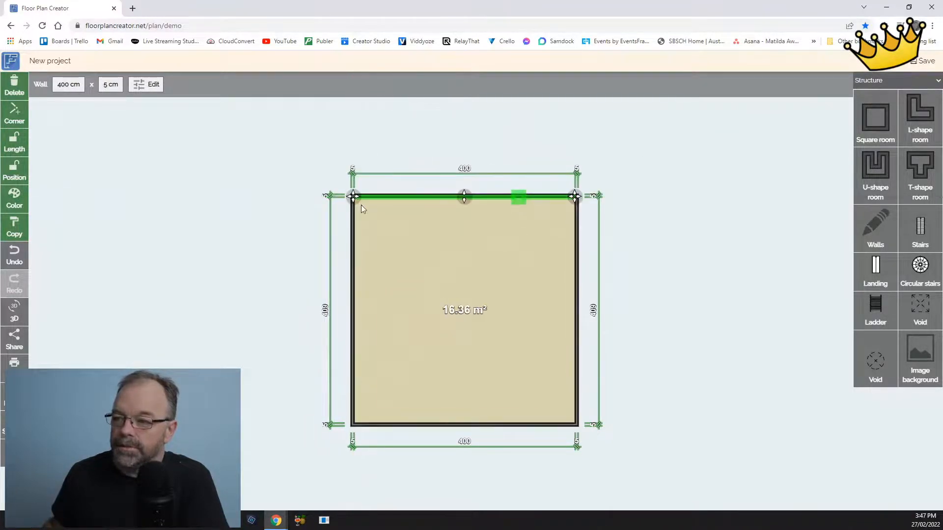
left_click(464, 423)
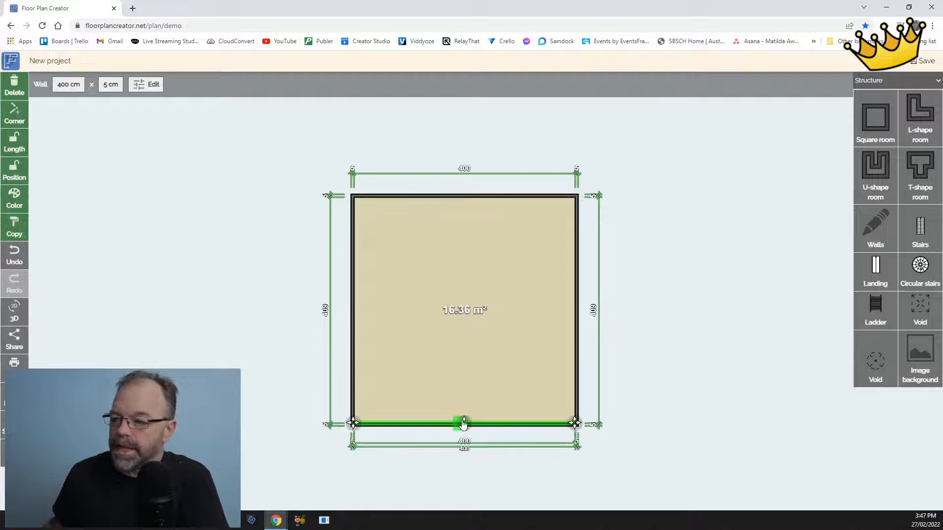
left_click_drag(463, 423, 459, 269)
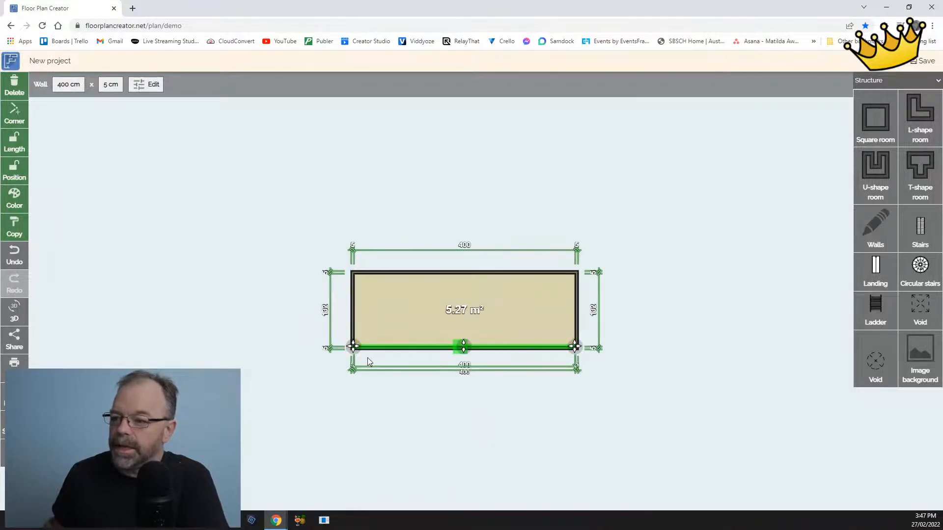
Pull both lower corners of the room inward to form a trapezoid with a lower wall about 347 cm long
left_click_drag(352, 347, 371, 335)
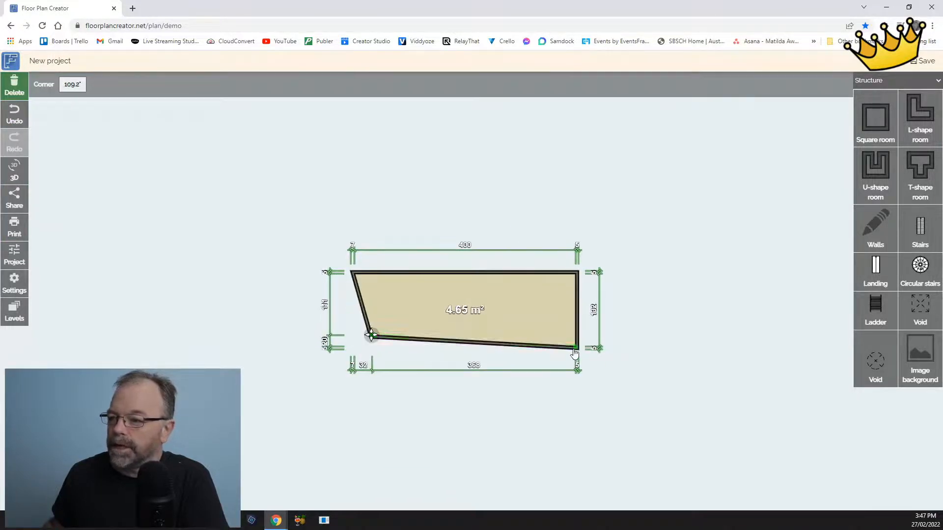
left_click_drag(576, 348, 556, 337)
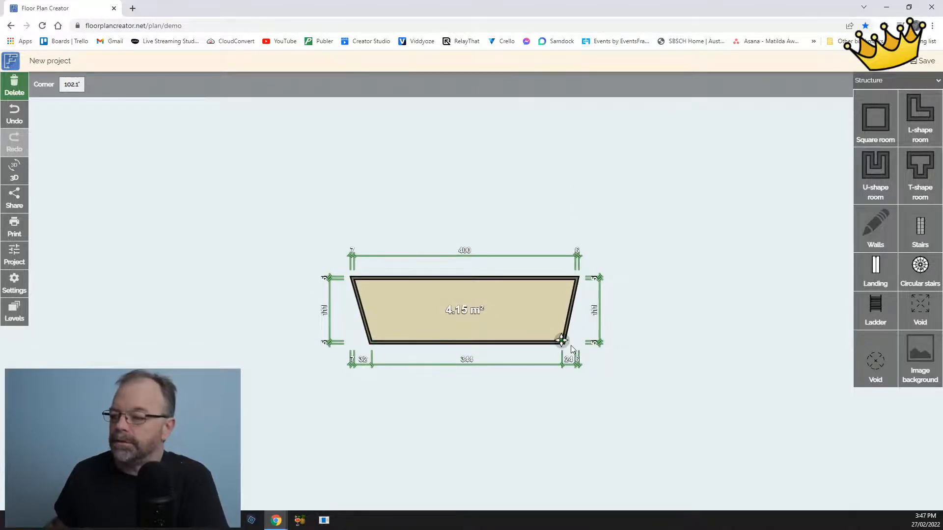
left_click_drag(562, 341, 563, 341)
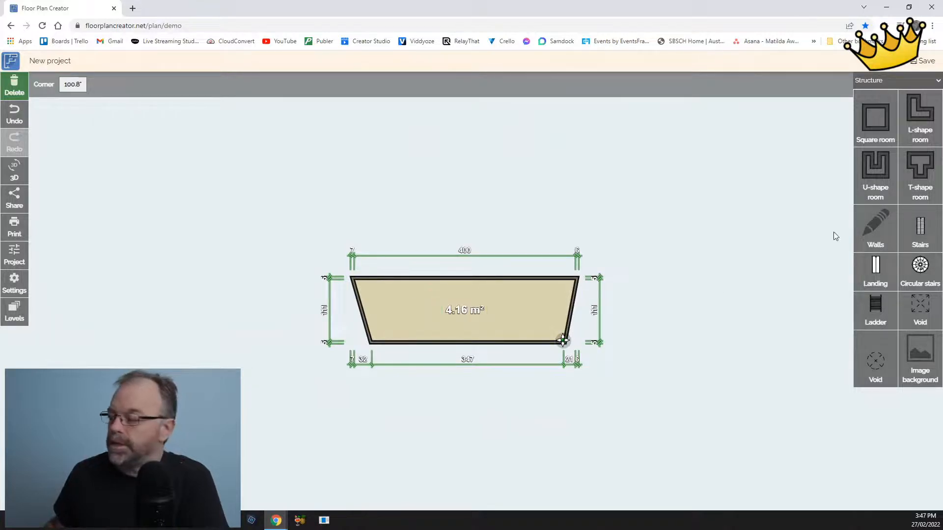
Show the User object category and clear the corner selection
left_click(937, 82)
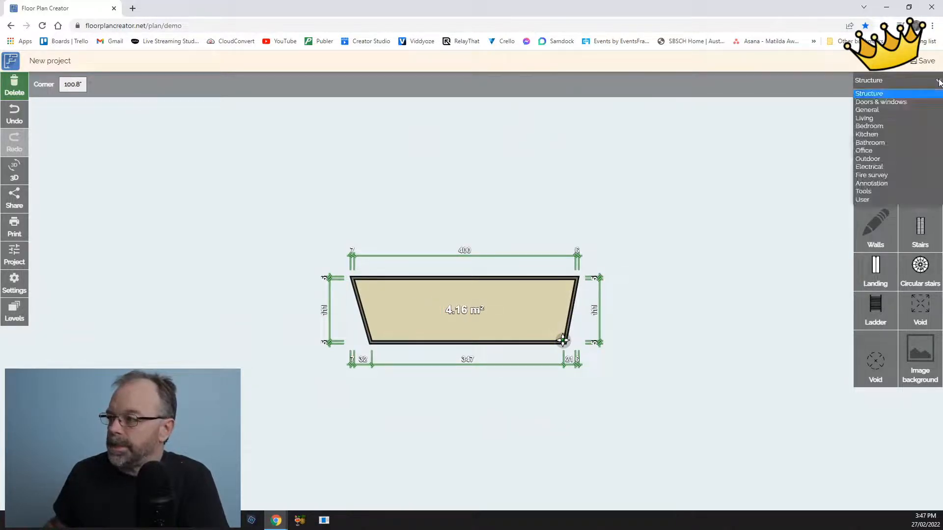
left_click(862, 199)
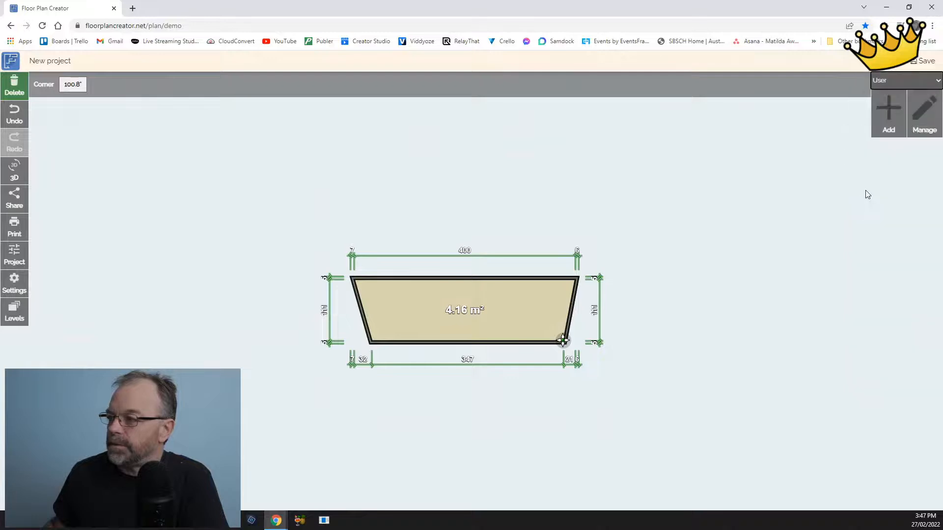
left_click(611, 236)
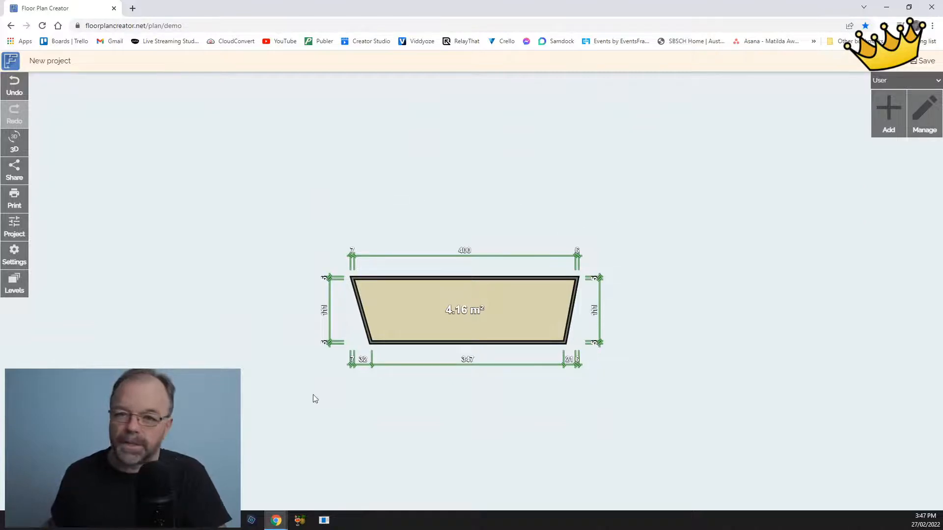
Switch to the browser window with the pricing page, compare the Free, Standard and Pro plans, and return to the floor plan
left_click(278, 522)
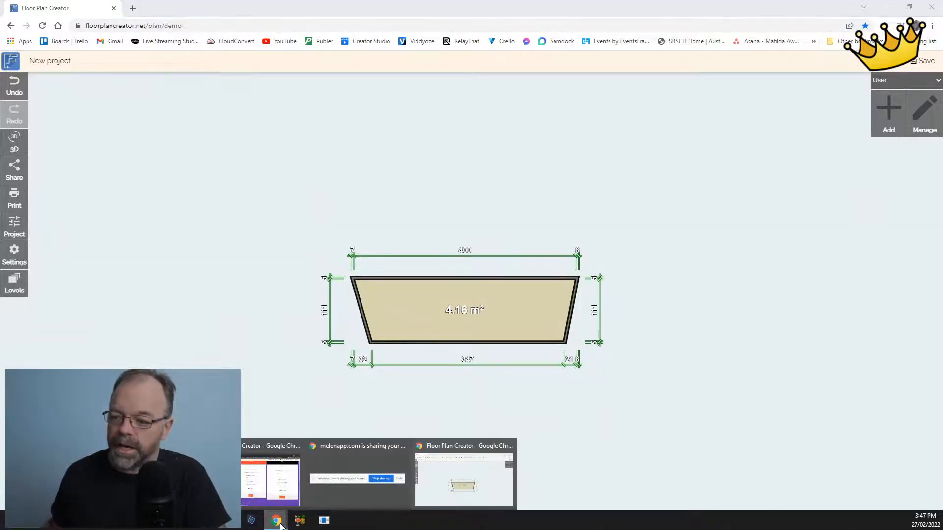
left_click(272, 494)
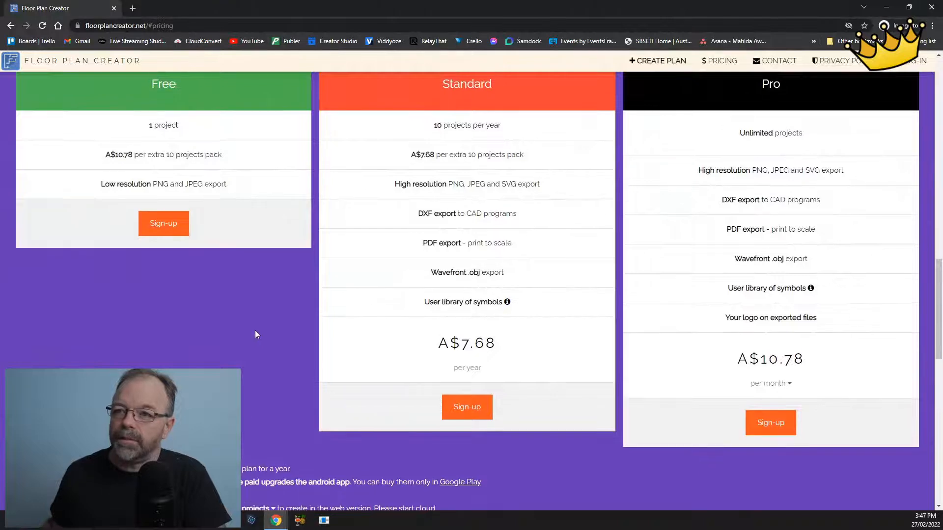
scroll(191, 198, "up", 2)
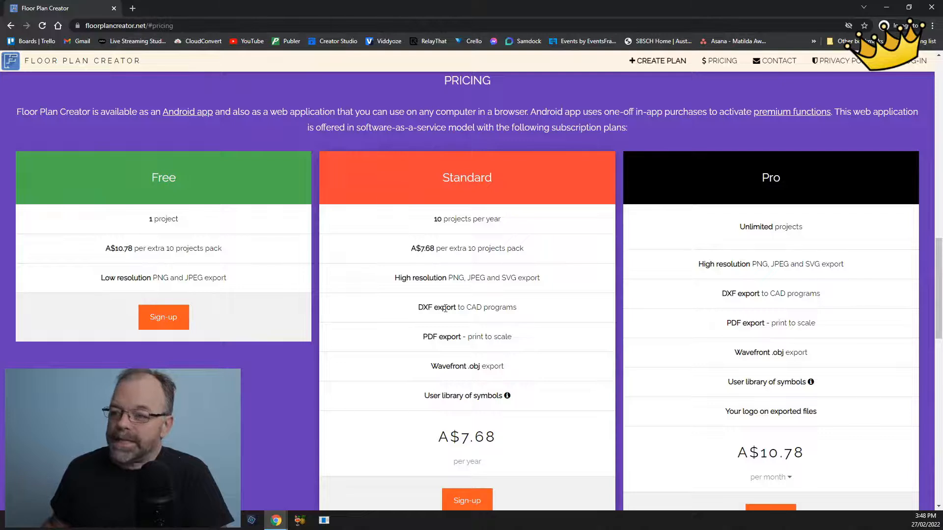
scroll(293, 379, "down", 2)
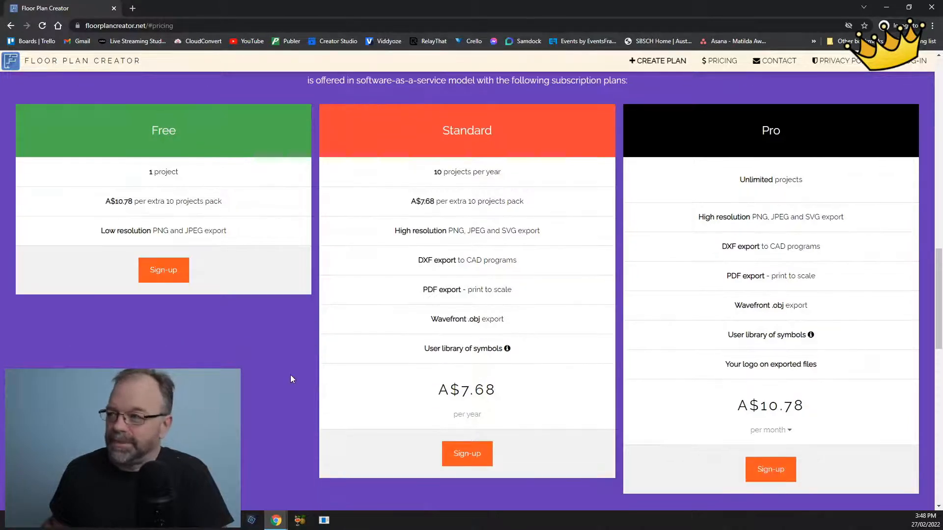
scroll(293, 379, "up", 1)
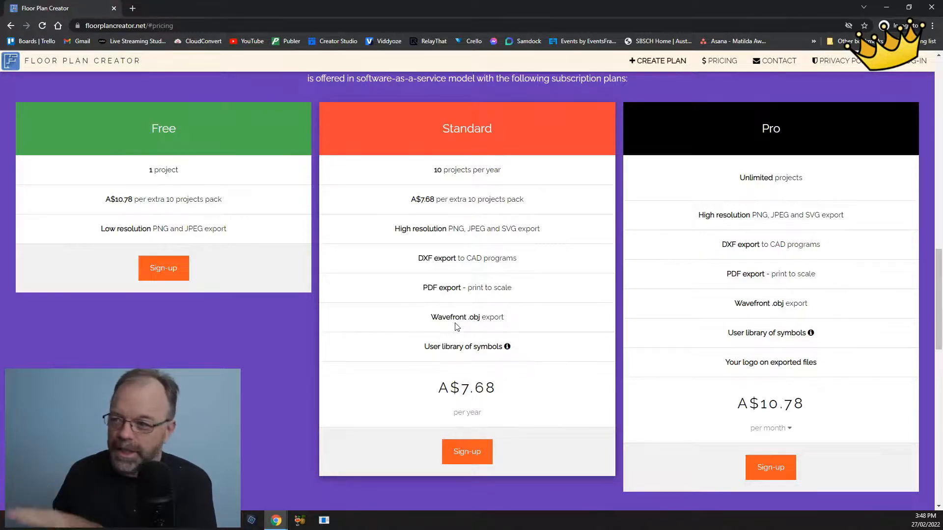
mouse_move(454, 360)
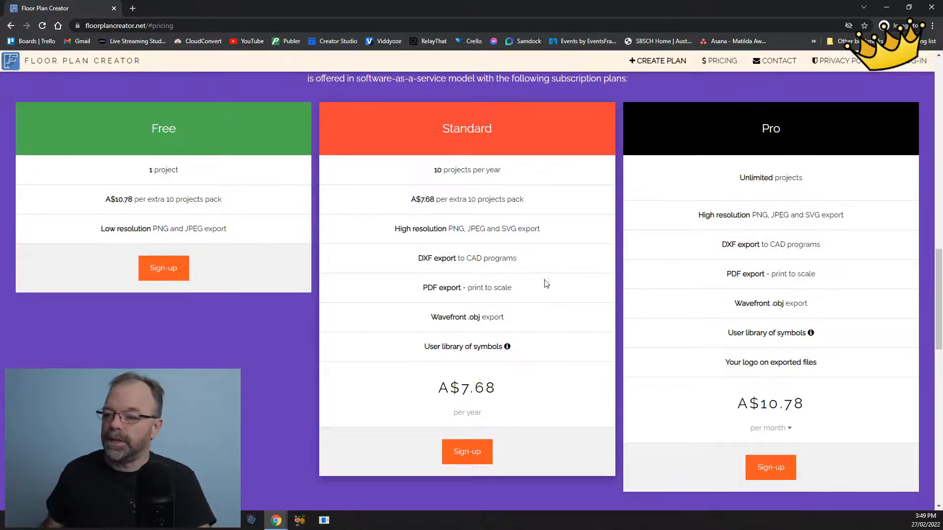
left_click(276, 523)
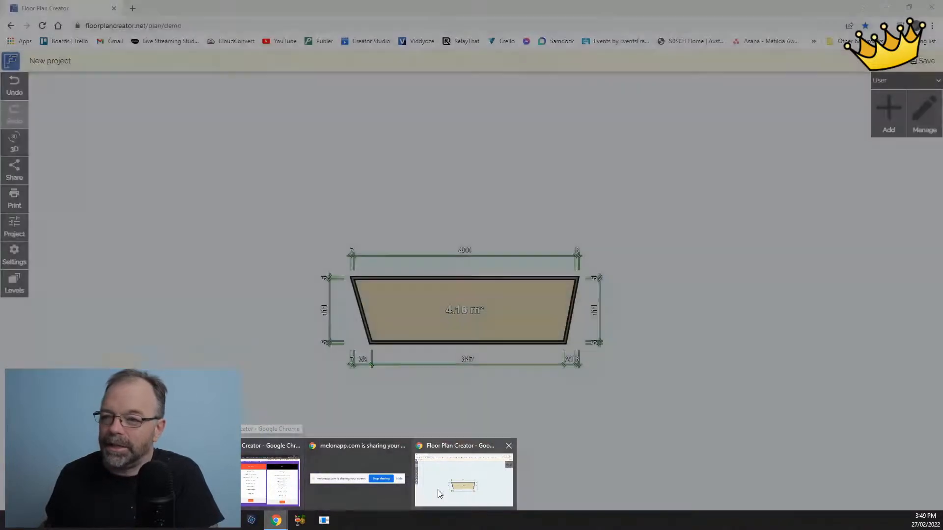
left_click(457, 484)
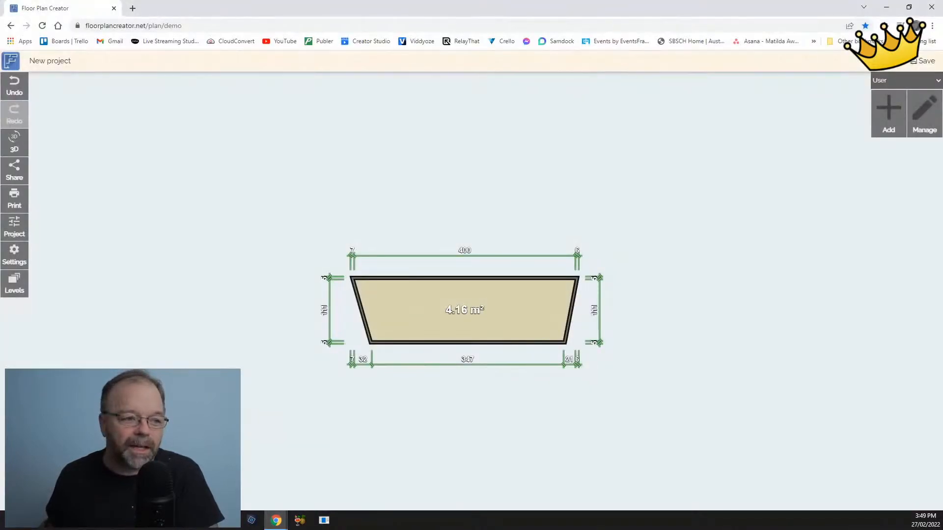